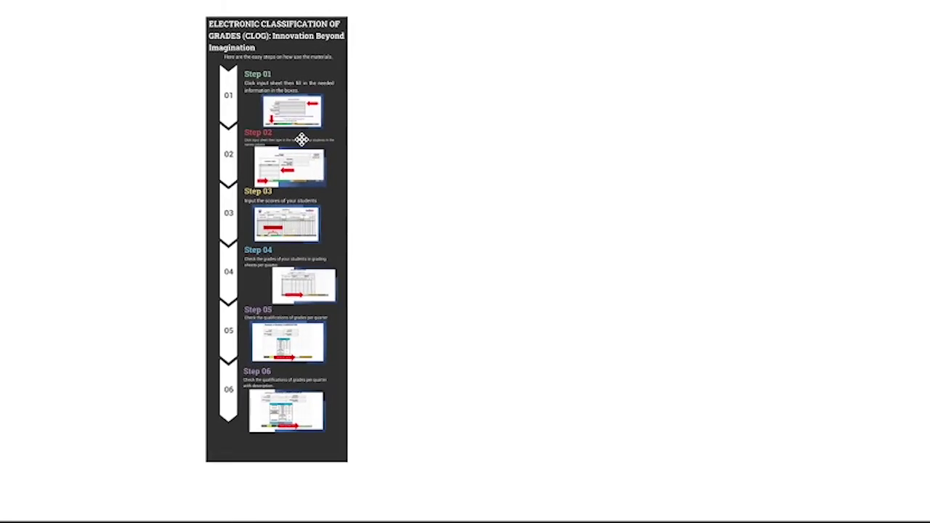
# Drag the CLOG steps infographic further left on the Word page, aligning it with the guide.
pyautogui.moveTo(231, 137); pyautogui.dragTo(250, 148)
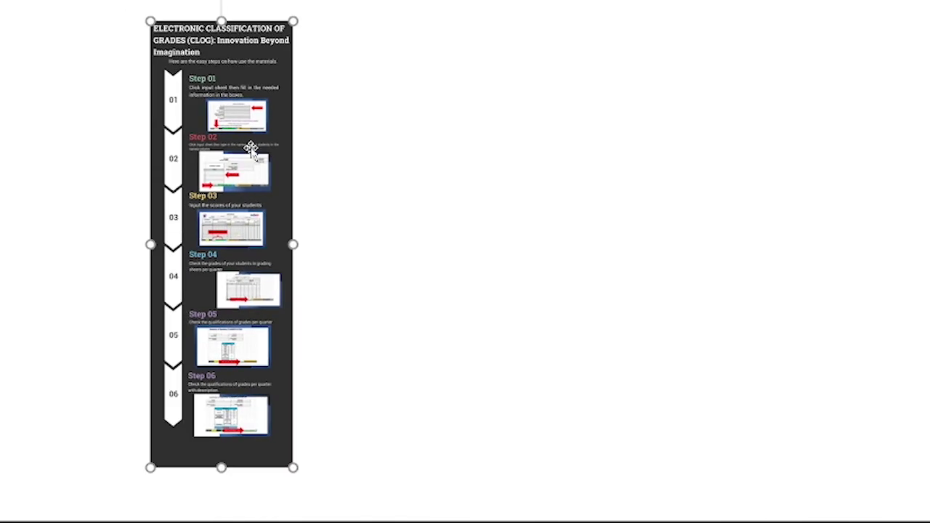
pyautogui.click(437, 168)
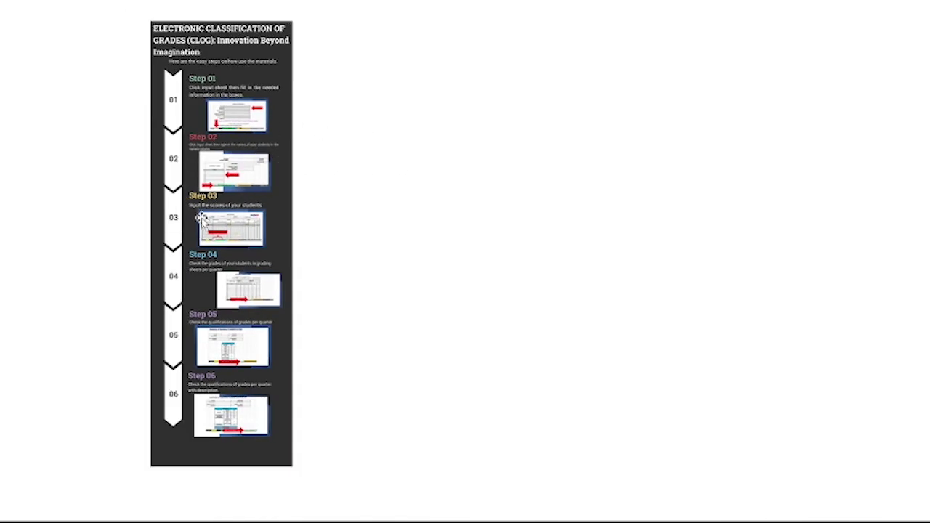
pyautogui.moveTo(211, 207); pyautogui.dragTo(210, 262)
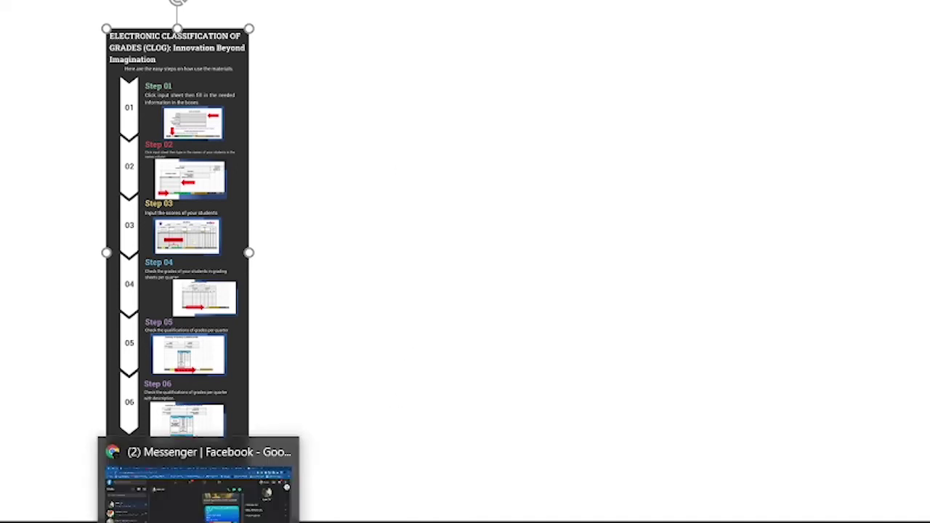
# In Chrome, go to google.com and search for 'elephant'.
pyautogui.click(196, 476)
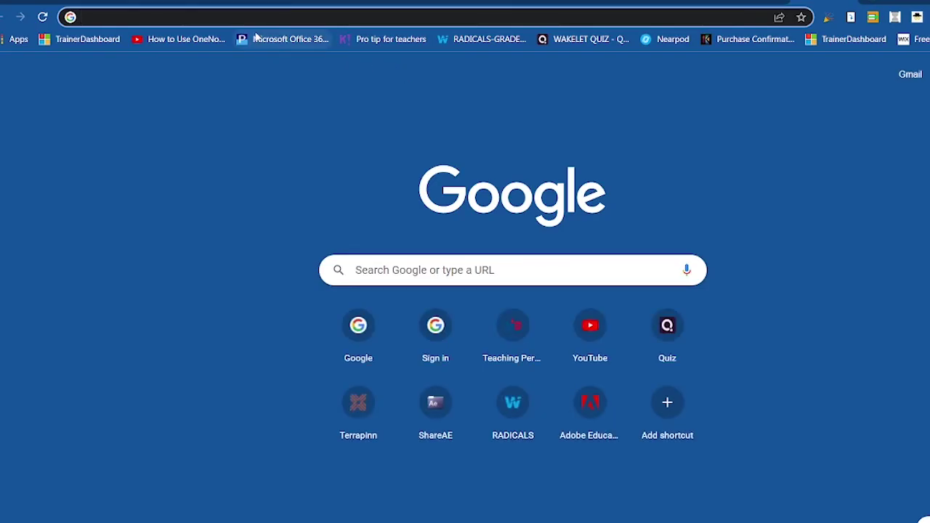
pyautogui.write('g')
pyautogui.press('Return')
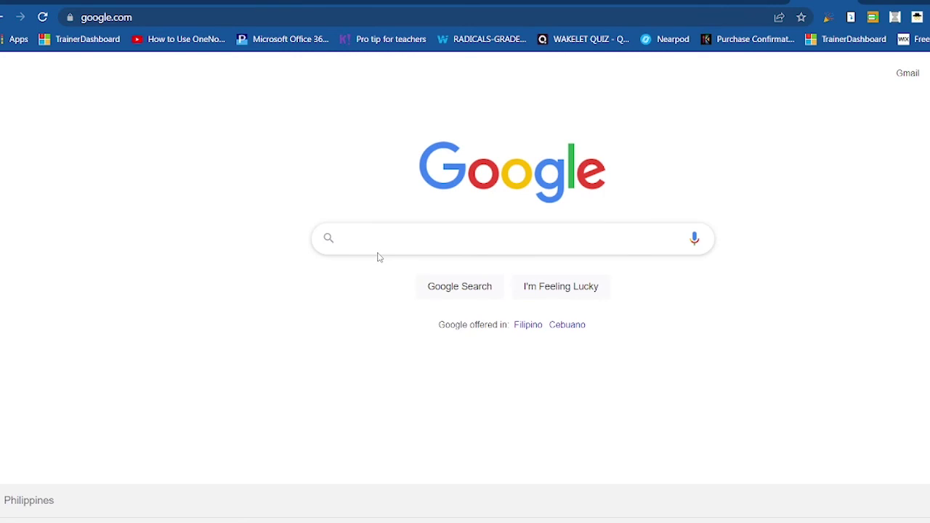
pyautogui.write('ele')
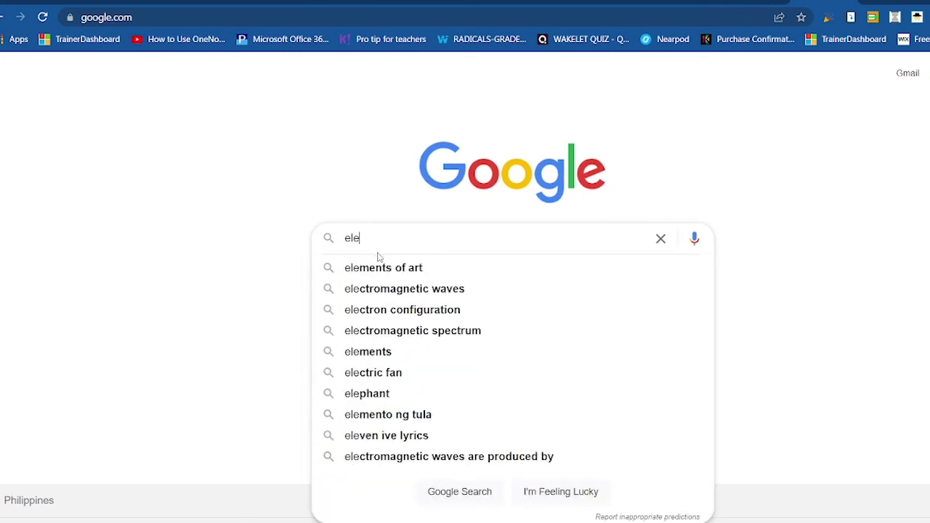
pyautogui.write('ph')
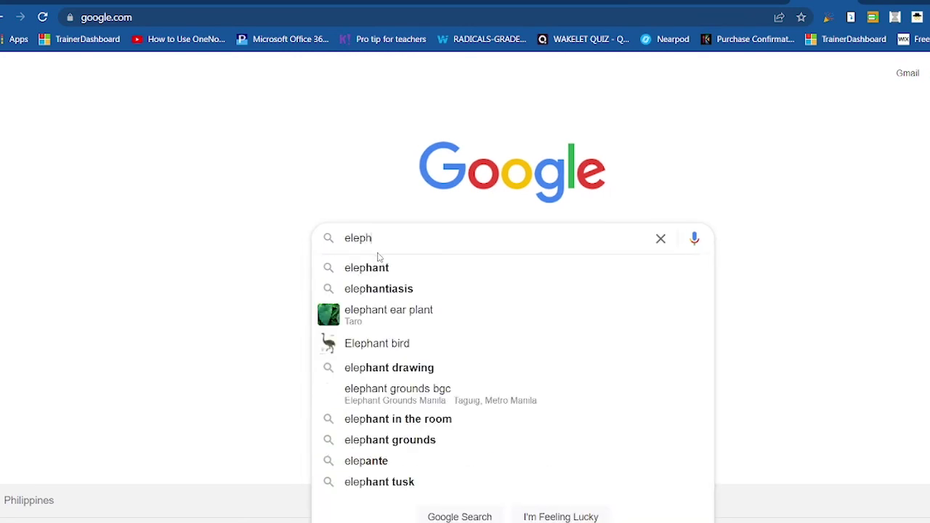
pyautogui.write('ant')
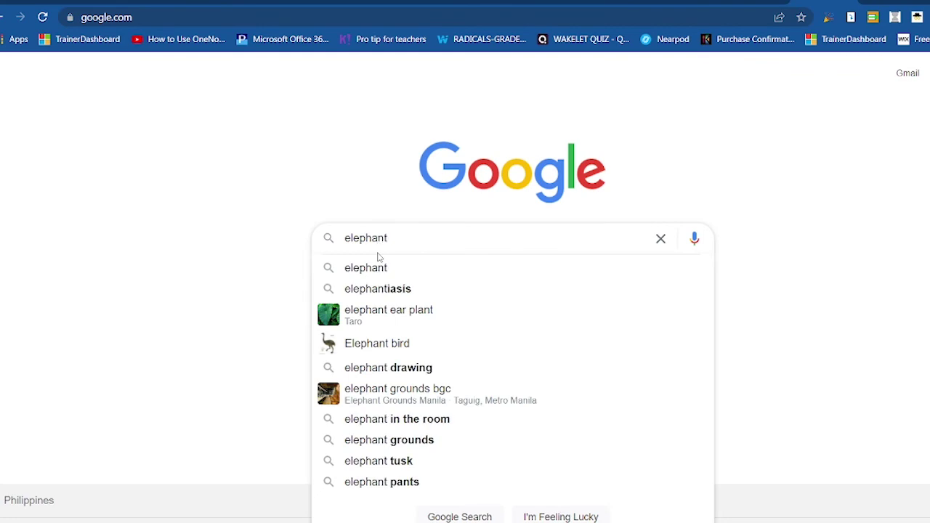
pyautogui.press('Return')
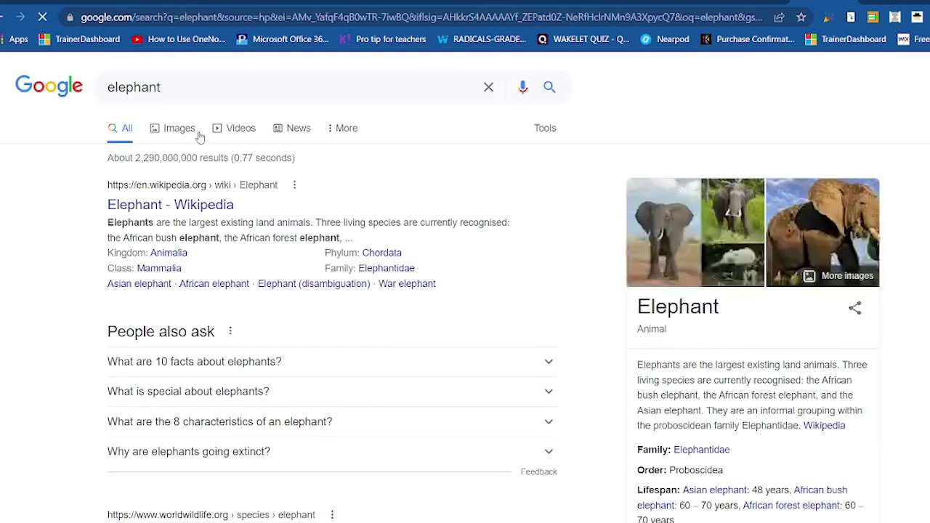
# Try the elephant Images results, then return to All results and scroll through them.
pyautogui.click(182, 135)
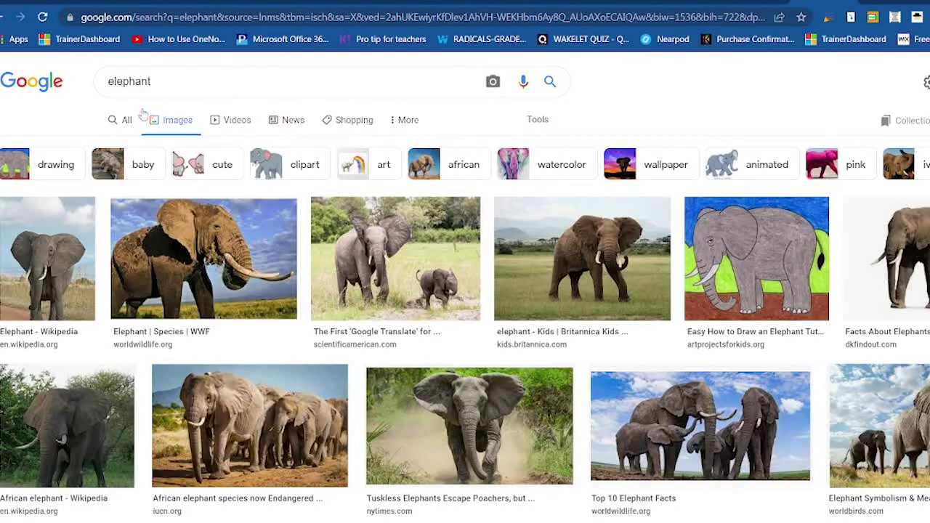
pyautogui.click(131, 122)
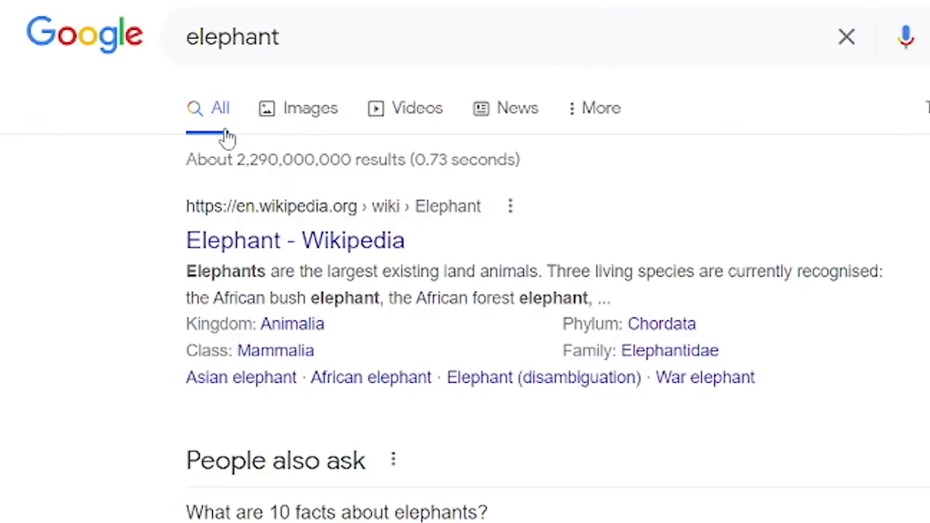
pyautogui.scroll(-1, 322, 301)
pyautogui.scroll(-5, 325, 310)
pyautogui.scroll(6, 325, 311)
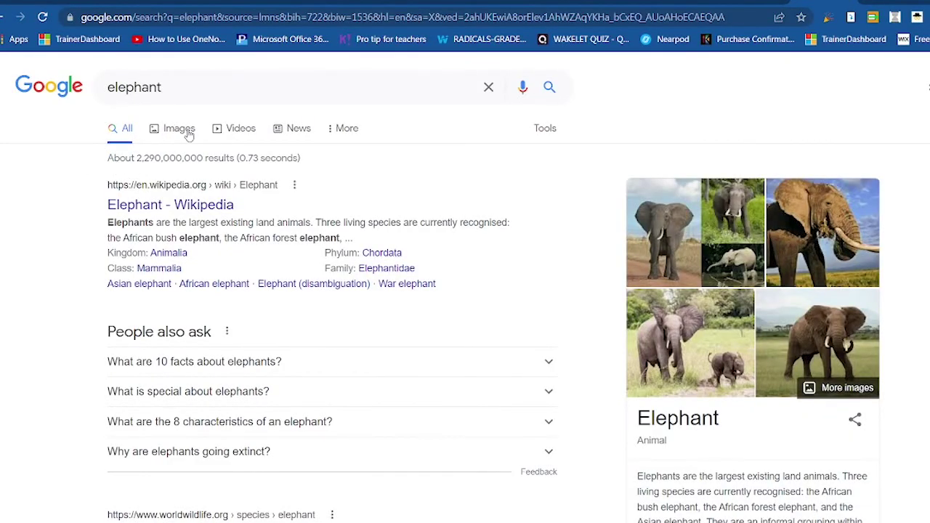
# Reopen the elephant image results and browse the thumbnail grid before returning near the top.
pyautogui.click(188, 136)
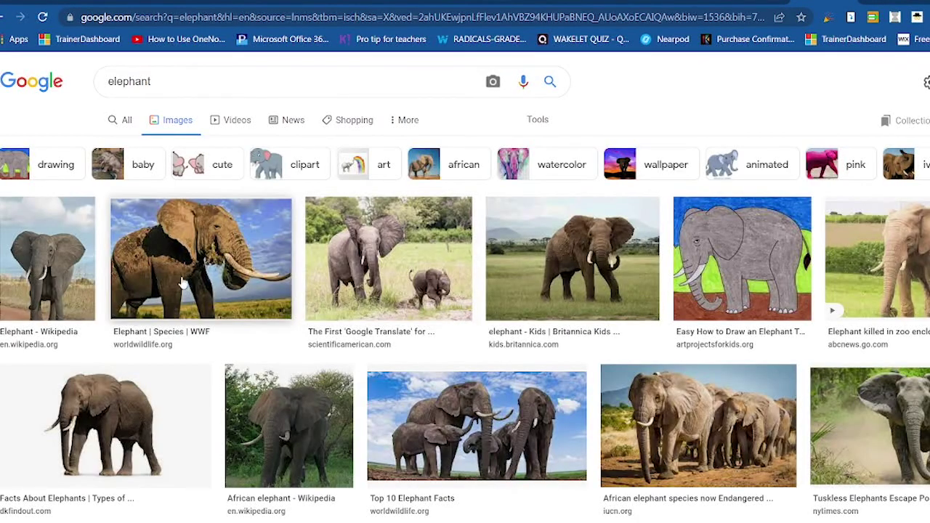
pyautogui.scroll(-1, 594, 303)
pyautogui.scroll(-4, 509, 297)
pyautogui.scroll(-2, 421, 294)
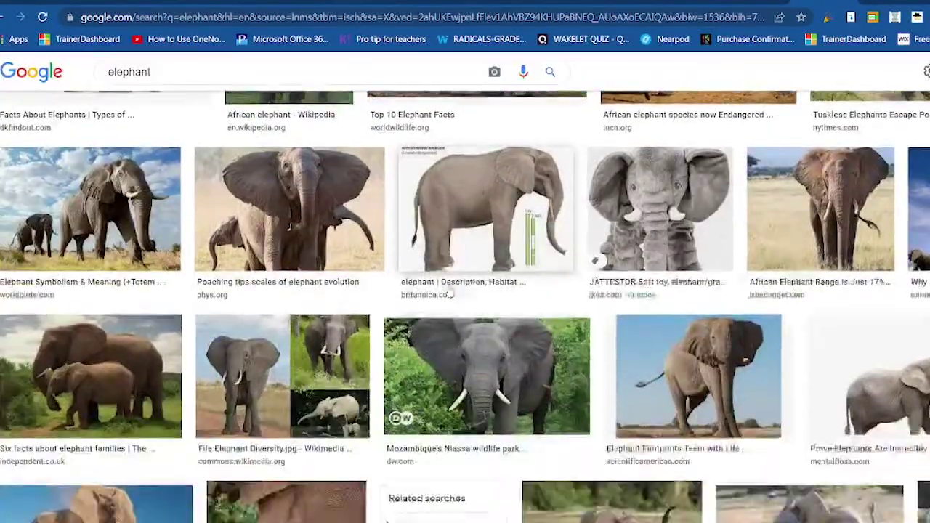
pyautogui.scroll(-2, 449, 291)
pyautogui.scroll(-4, 449, 291)
pyautogui.scroll(-4, 449, 292)
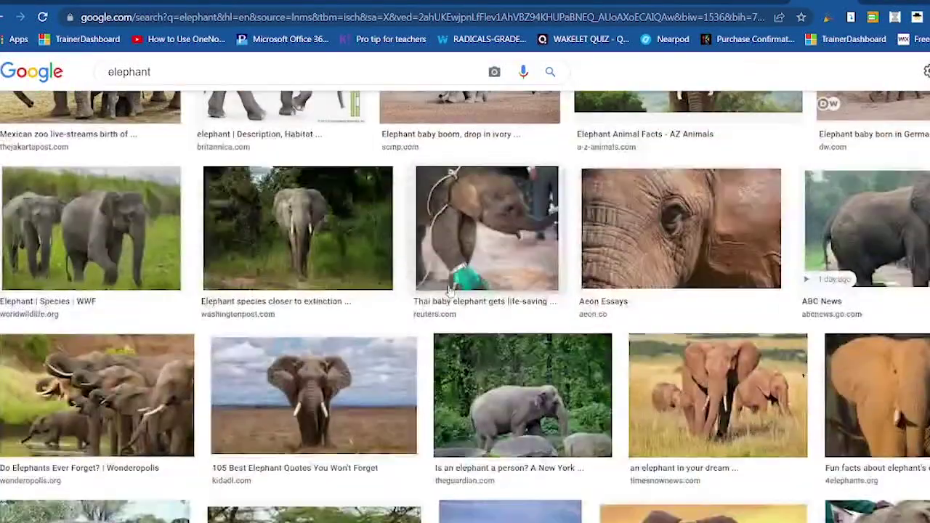
pyautogui.scroll(1, 449, 292)
pyautogui.scroll(-4, 449, 292)
pyautogui.scroll(-1, 449, 291)
pyautogui.scroll(-5, 449, 292)
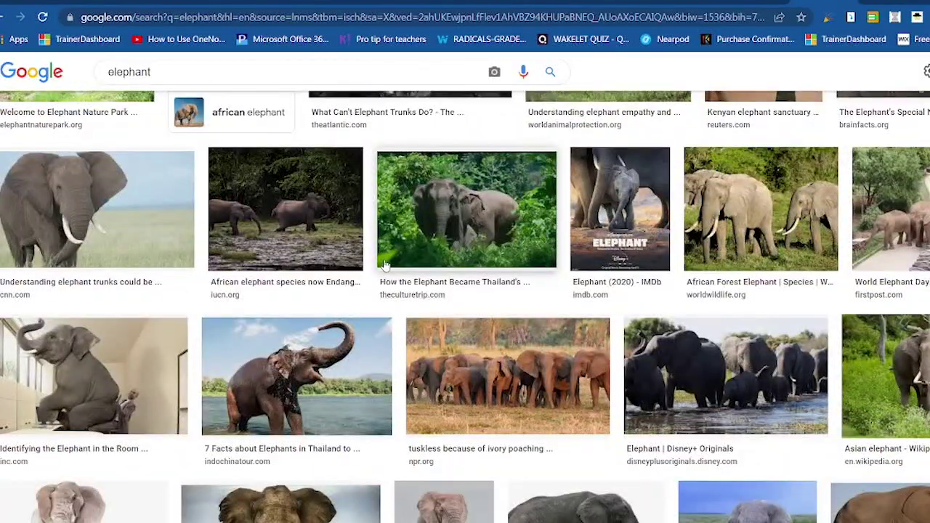
pyautogui.scroll(-4, 385, 265)
pyautogui.scroll(-2, 385, 265)
pyautogui.scroll(-1, 385, 265)
pyautogui.scroll(4, 385, 265)
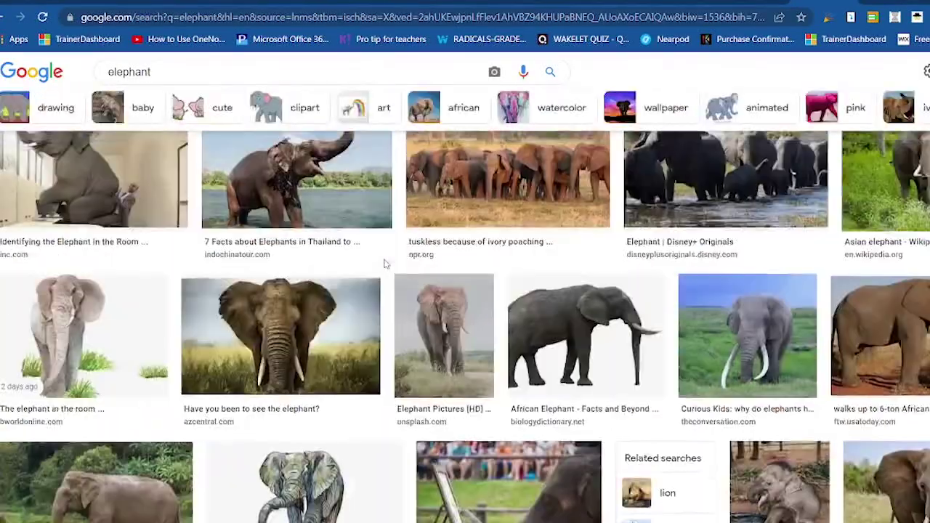
pyautogui.scroll(-3, 385, 264)
pyautogui.scroll(-3, 385, 264)
pyautogui.scroll(-2, 387, 266)
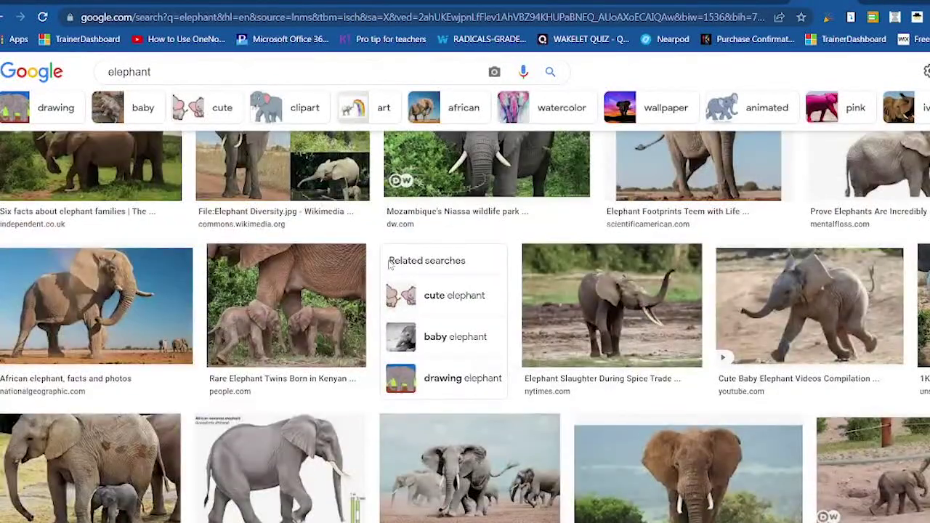
pyautogui.scroll(5, 389, 266)
pyautogui.scroll(1, 390, 266)
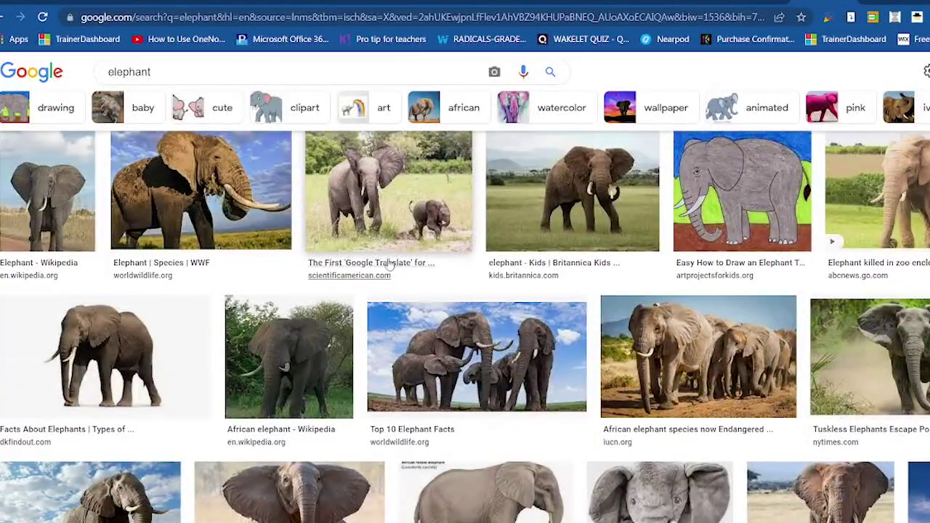
# Narrow the elephant images to the 'cute' chip and browse the cartoon baby elephants.
pyautogui.click(224, 112)
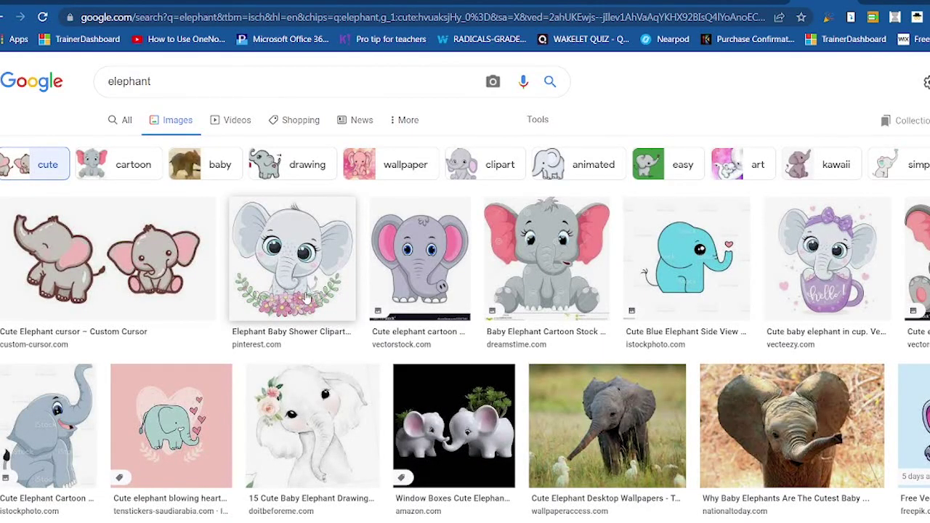
pyautogui.scroll(-2, 306, 298)
pyautogui.scroll(-4, 306, 298)
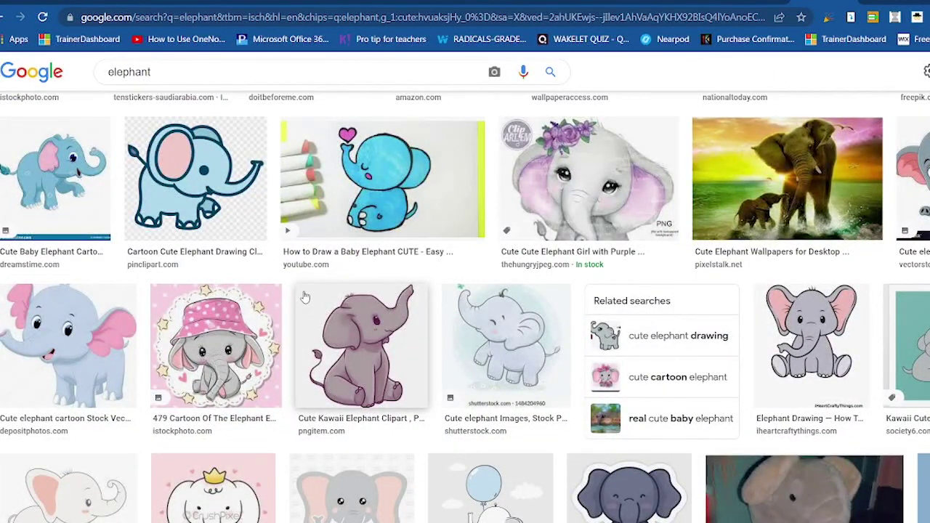
pyautogui.scroll(6, 305, 296)
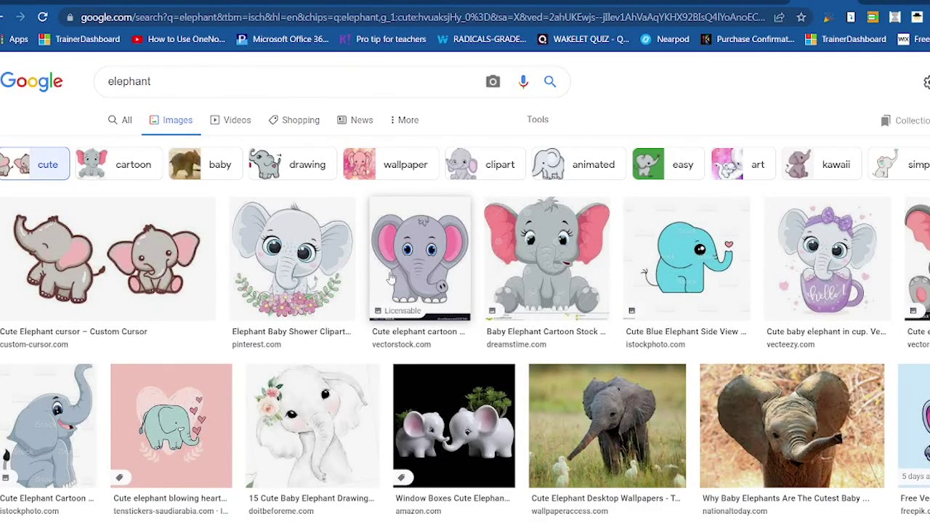
pyautogui.scroll(-1, 367, 305)
pyautogui.scroll(1, 367, 305)
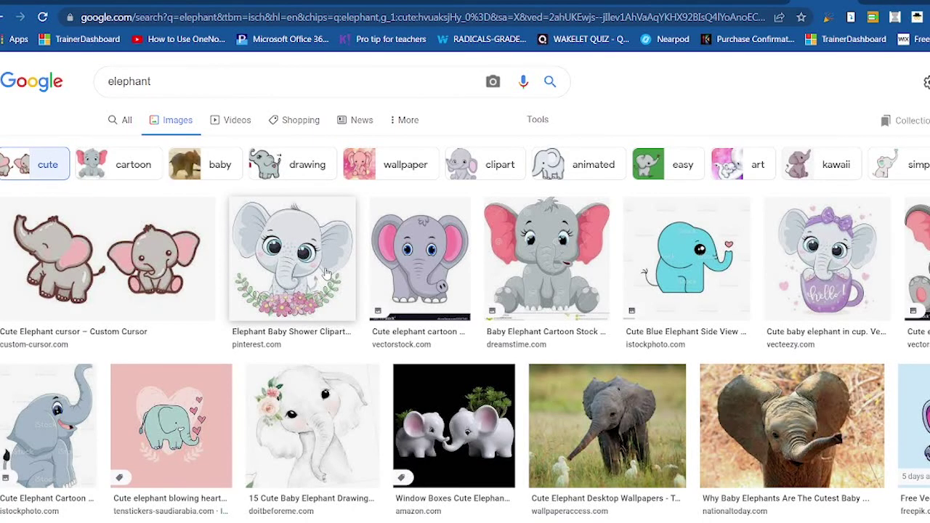
pyautogui.scroll(-5, 363, 276)
pyautogui.scroll(-5, 392, 279)
pyautogui.scroll(-1, 407, 280)
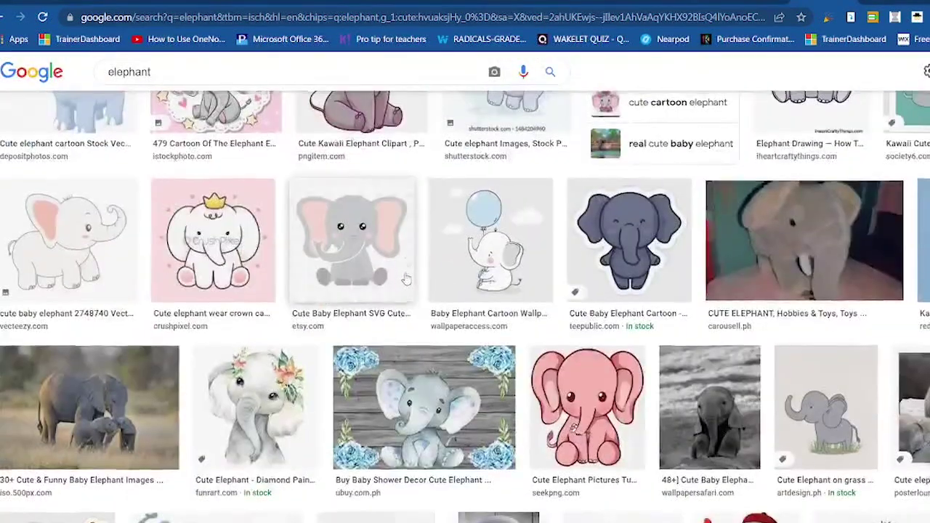
pyautogui.scroll(10, 407, 280)
pyautogui.scroll(1, 407, 280)
pyautogui.click(536, 127)
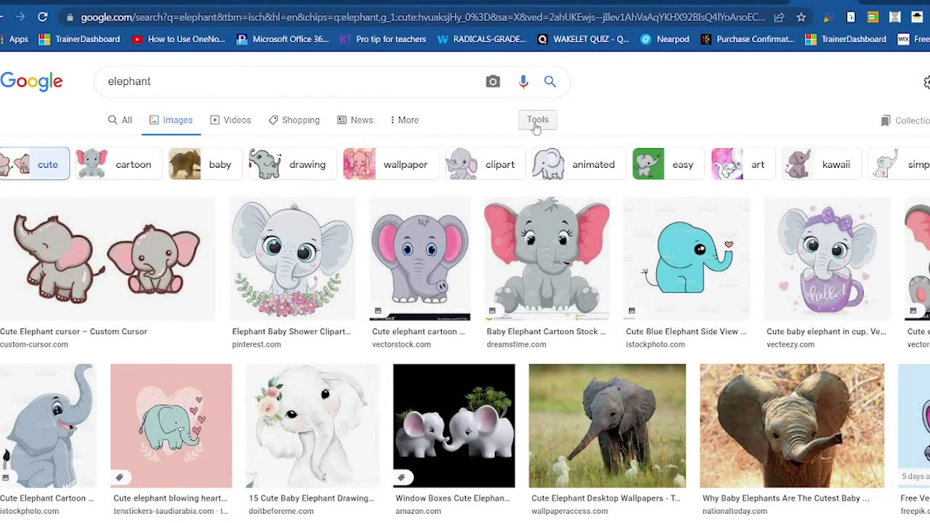
# Set the Tools Color filter to Transparent for the cute elephant images.
pyautogui.click(536, 127)
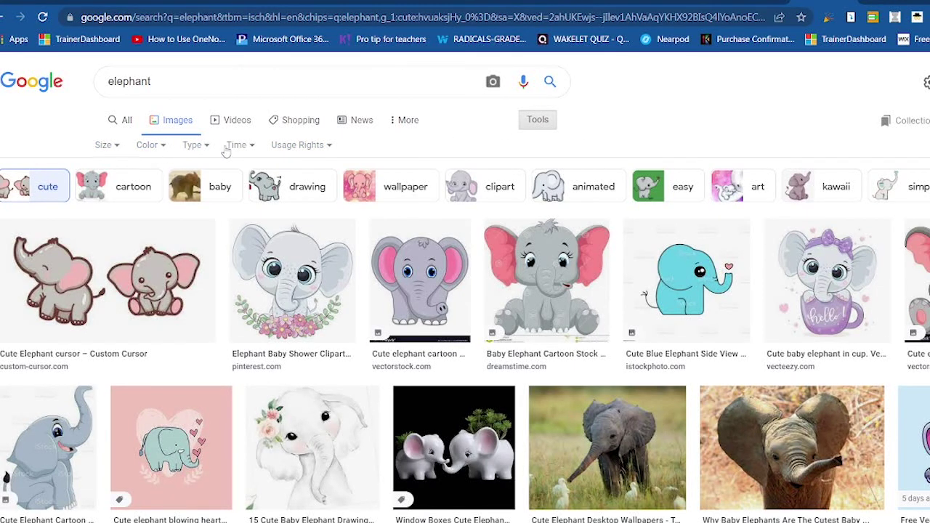
pyautogui.click(528, 120)
pyautogui.click(530, 124)
pyautogui.click(115, 153)
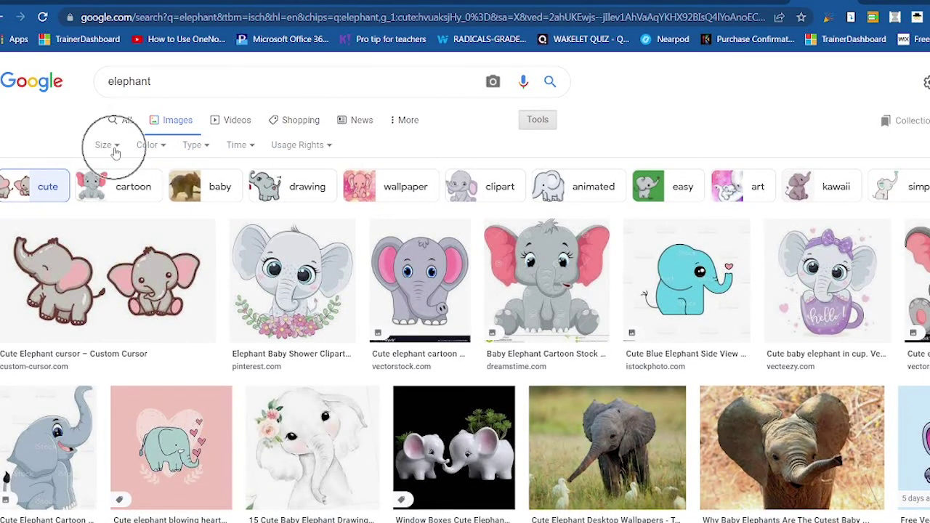
pyautogui.click(156, 149)
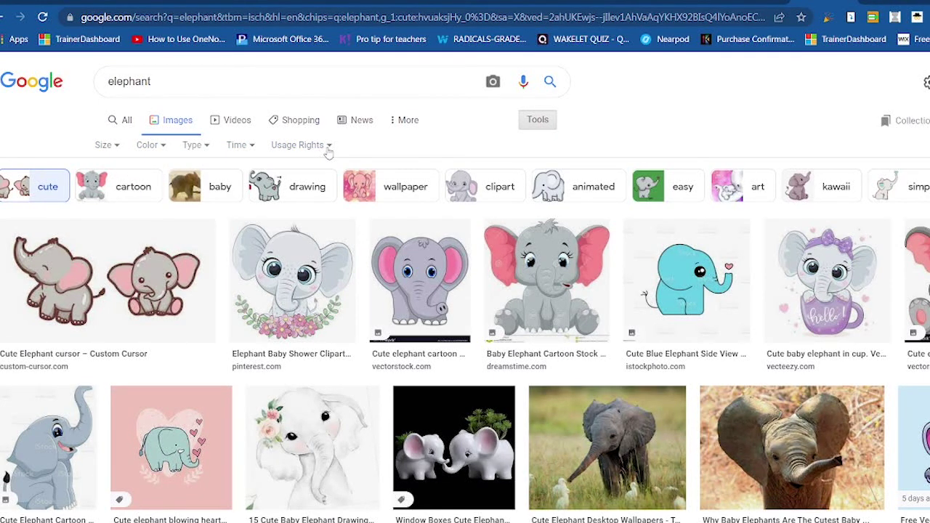
pyautogui.click(150, 149)
pyautogui.click(161, 150)
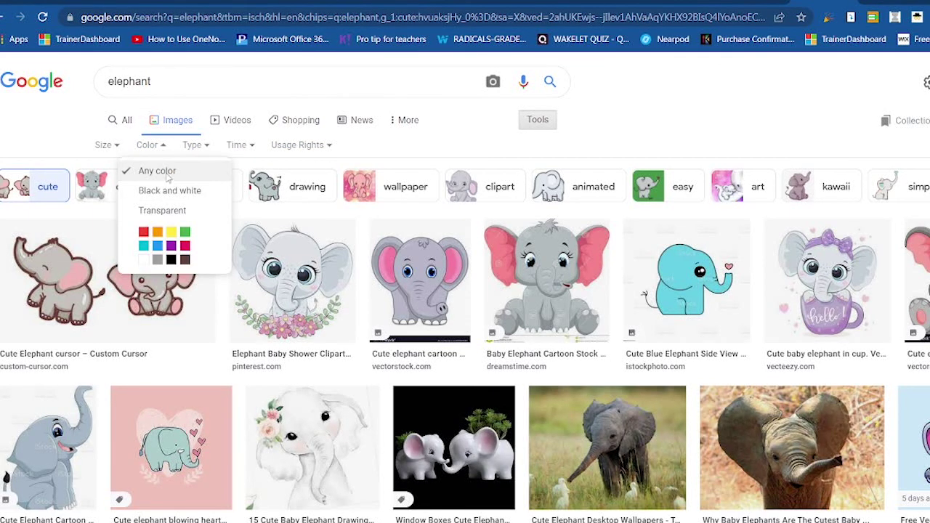
pyautogui.click(156, 213)
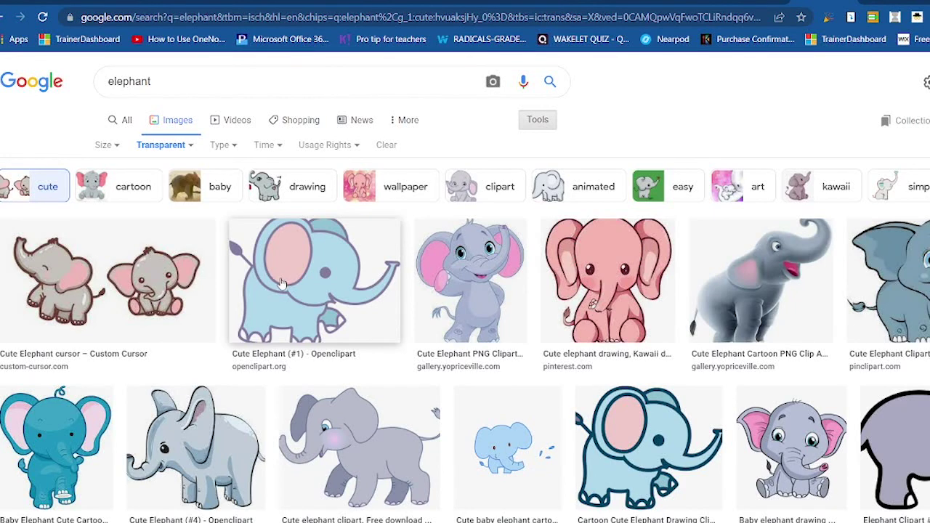
# Save the pink Kawaii elephant preview image as a PNG into the Downloads folder.
pyautogui.click(559, 303)
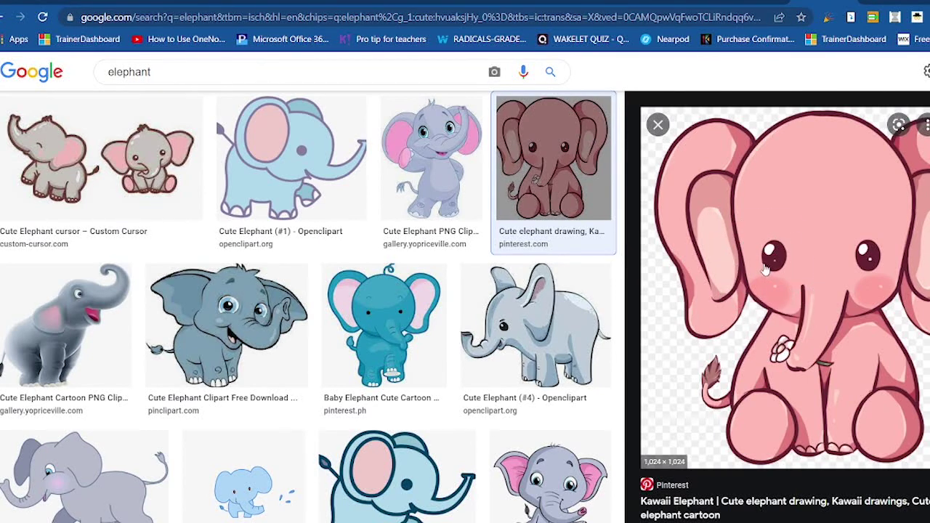
pyautogui.rightClick(730, 236)
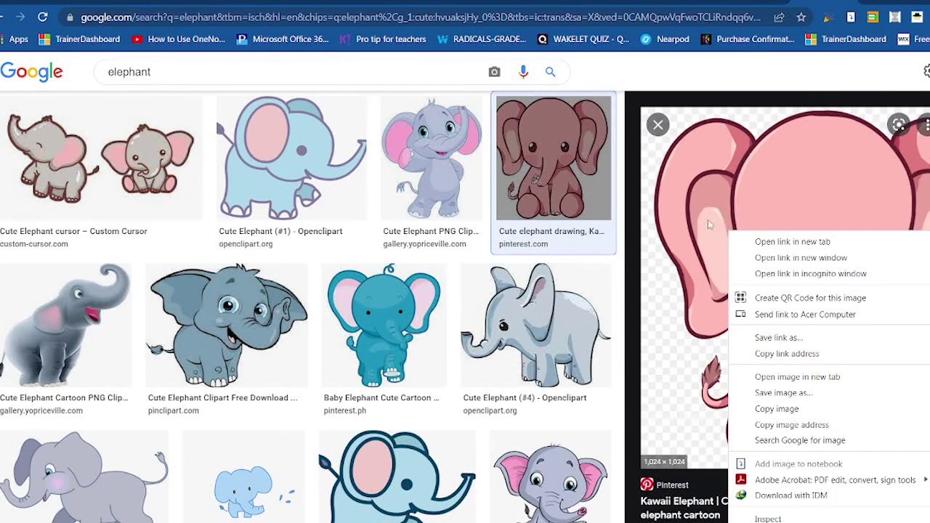
pyautogui.rightClick(708, 222)
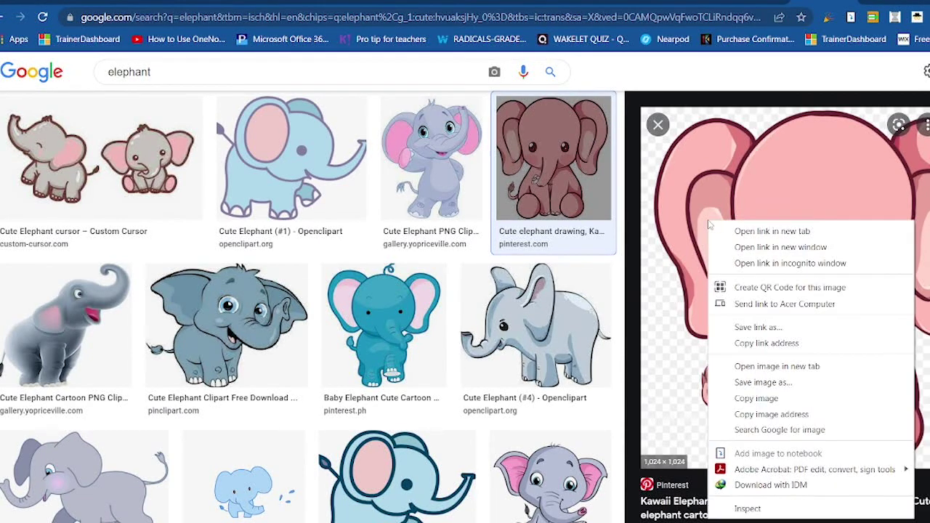
pyautogui.click(760, 383)
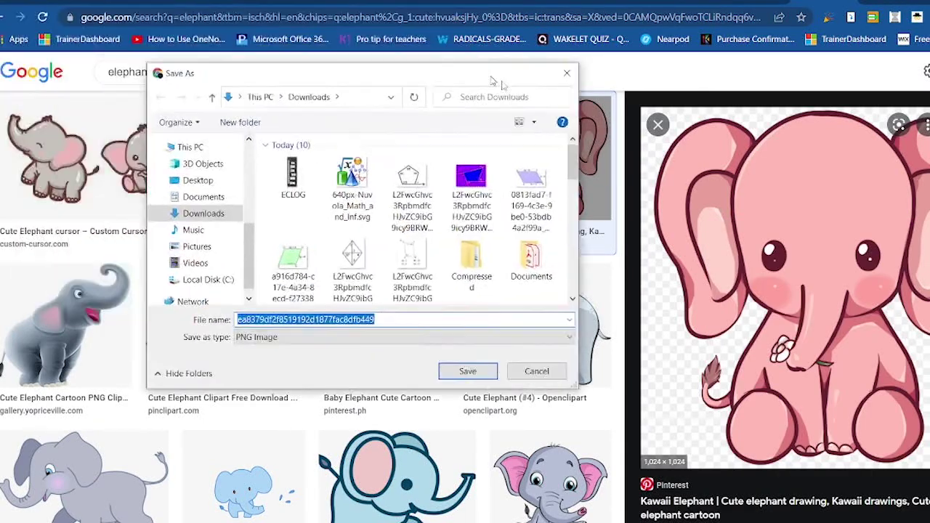
pyautogui.moveTo(492, 79); pyautogui.dragTo(522, 111)
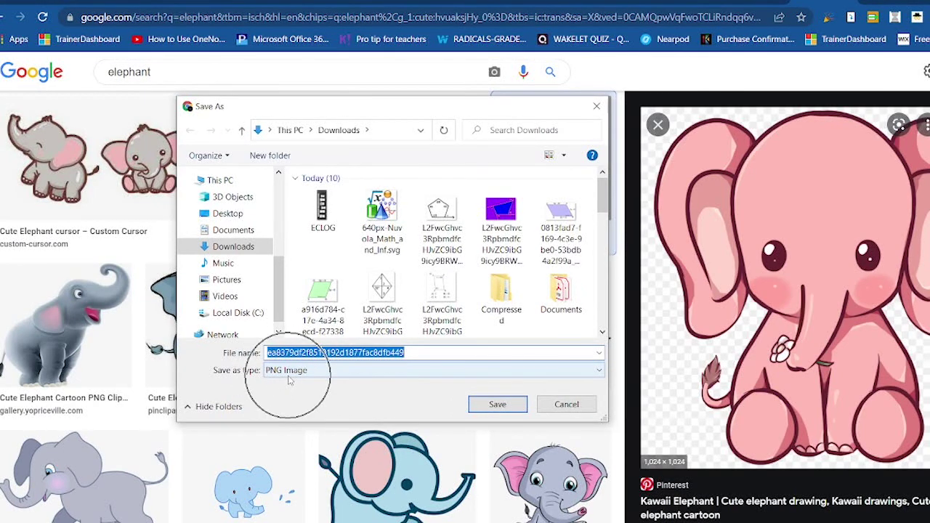
pyautogui.click(497, 405)
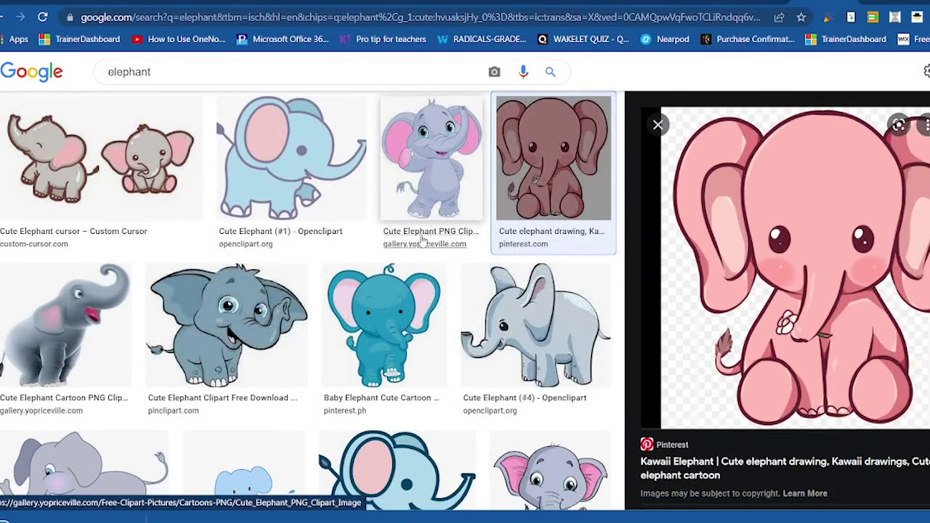
pyautogui.scroll(3, 185, 178)
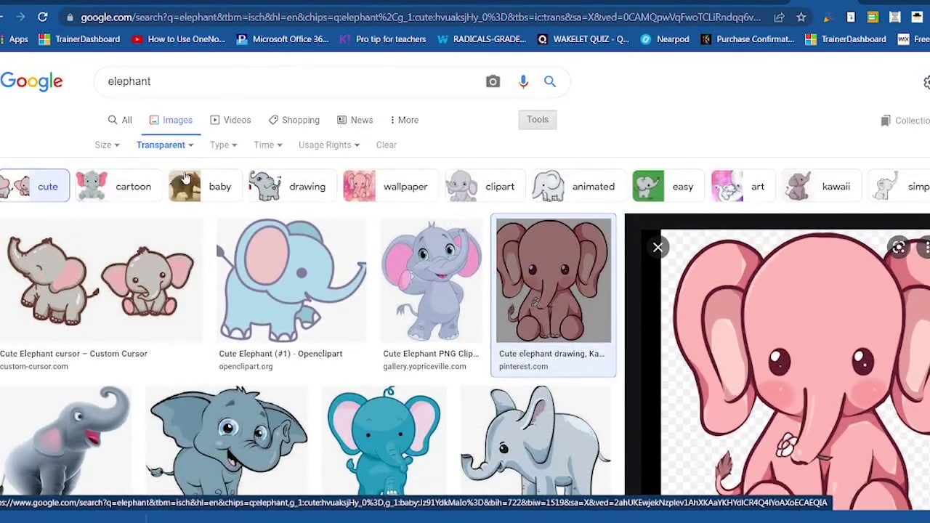
pyautogui.click(187, 148)
# Remove the Transparent filter and preview the grey 'Elephant Baby Shower Clipart' picture.
pyautogui.click(183, 173)
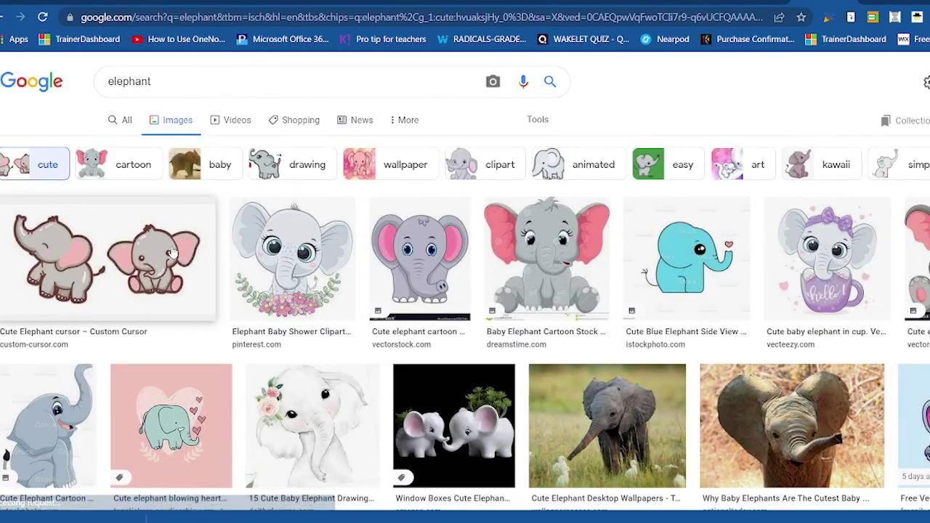
pyautogui.click(174, 252)
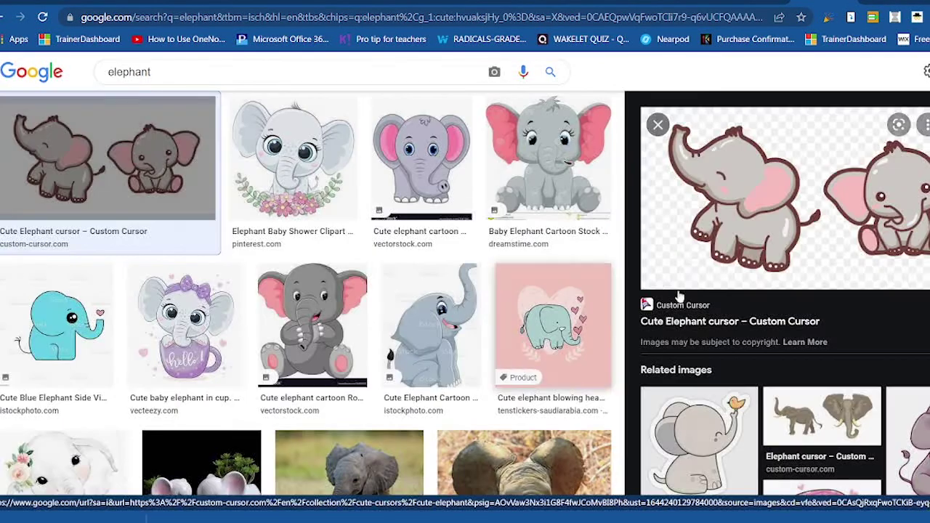
pyautogui.click(328, 183)
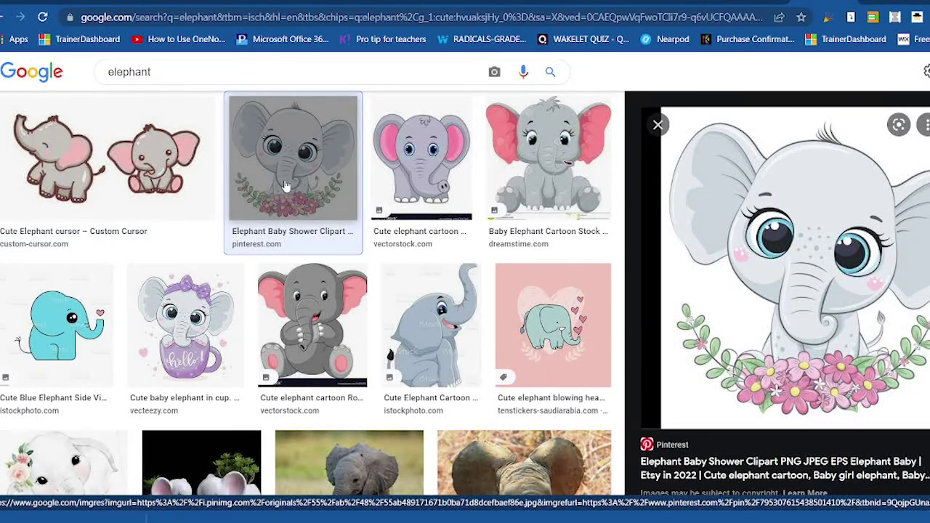
# Start saving the grey elephant image, then close the save dialog and scroll the results.
pyautogui.rightClick(753, 220)
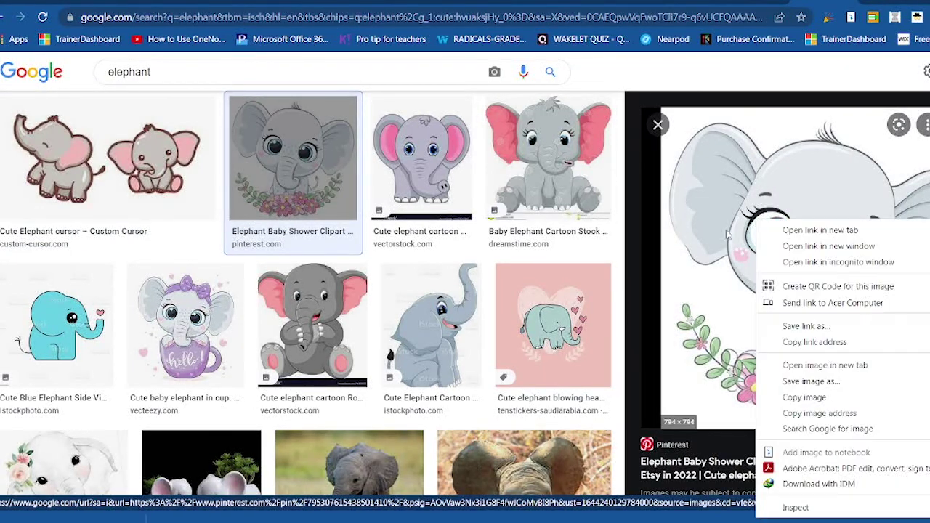
pyautogui.click(811, 382)
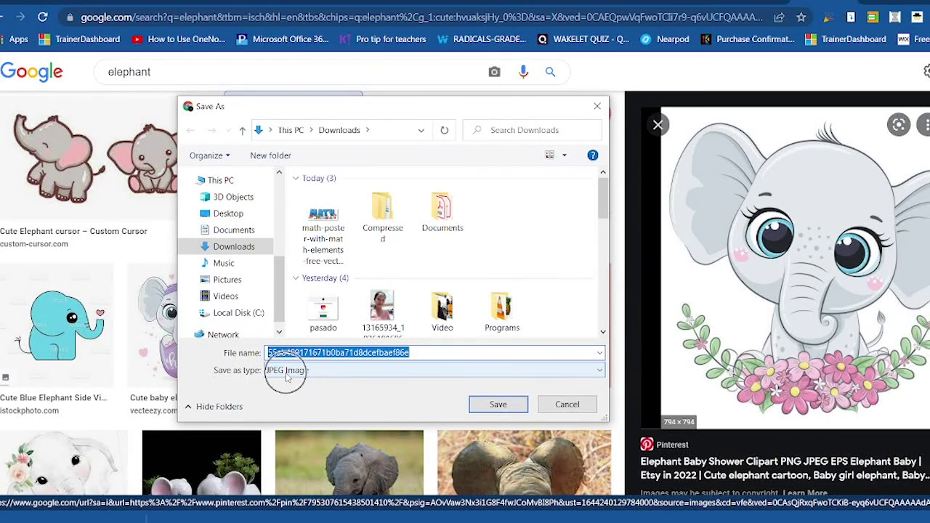
pyautogui.click(566, 404)
pyautogui.scroll(-3, 320, 359)
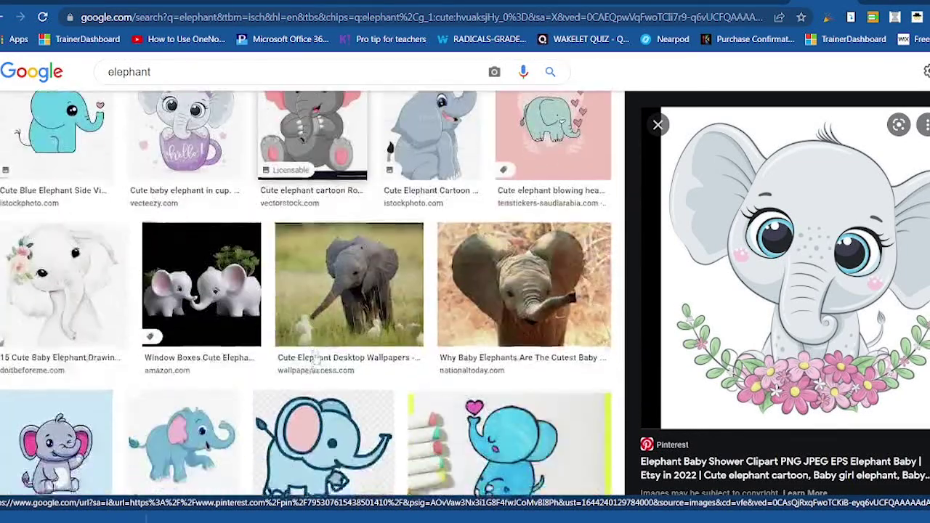
pyautogui.scroll(-1, 320, 360)
pyautogui.scroll(-2, 332, 357)
pyautogui.scroll(4, 332, 357)
# Reapply the Transparent color filter to the elephant image results.
pyautogui.scroll(2, 347, 353)
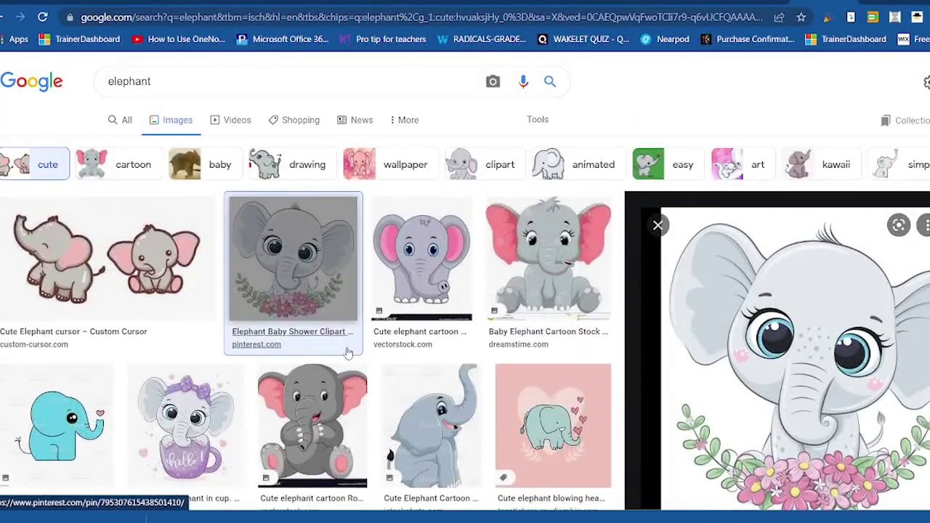
pyautogui.click(537, 120)
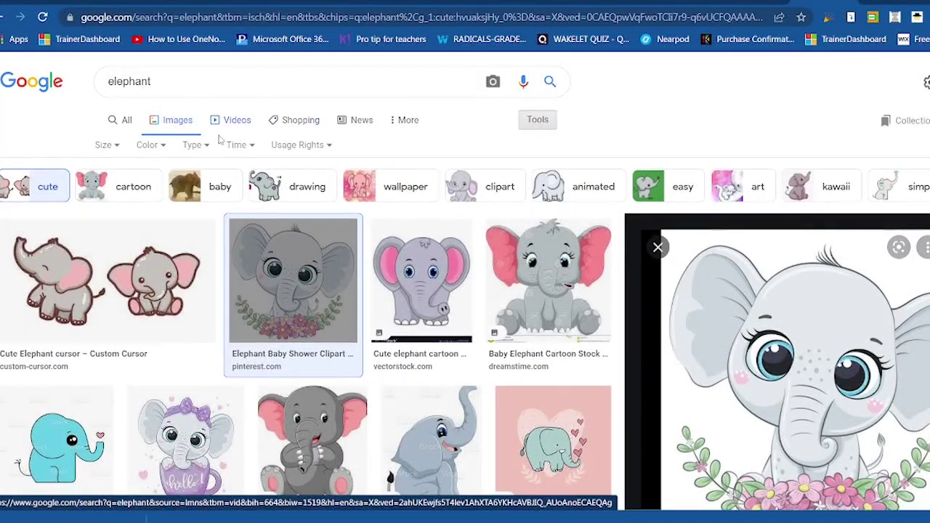
pyautogui.click(167, 146)
pyautogui.click(168, 209)
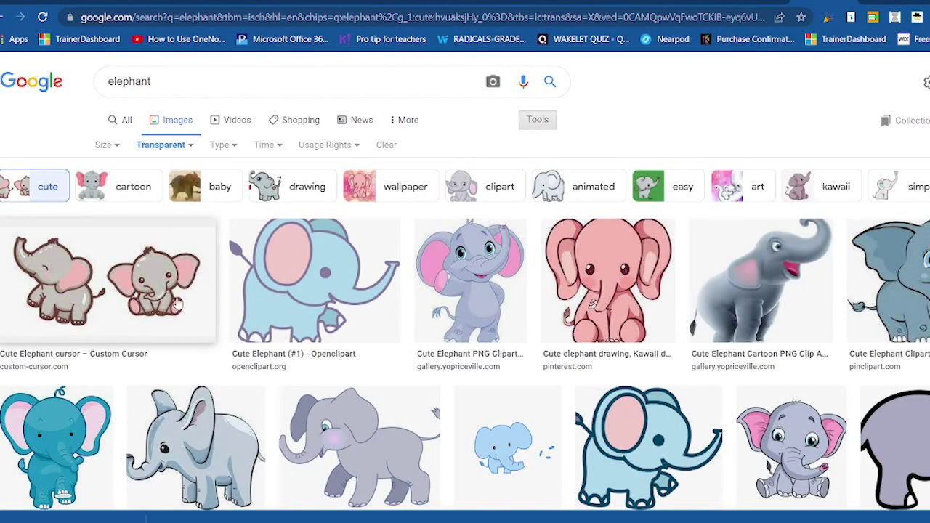
# Preview the Cute Elephant cursor picture and start saving it, then cancel the save.
pyautogui.click(178, 304)
pyautogui.rightClick(773, 208)
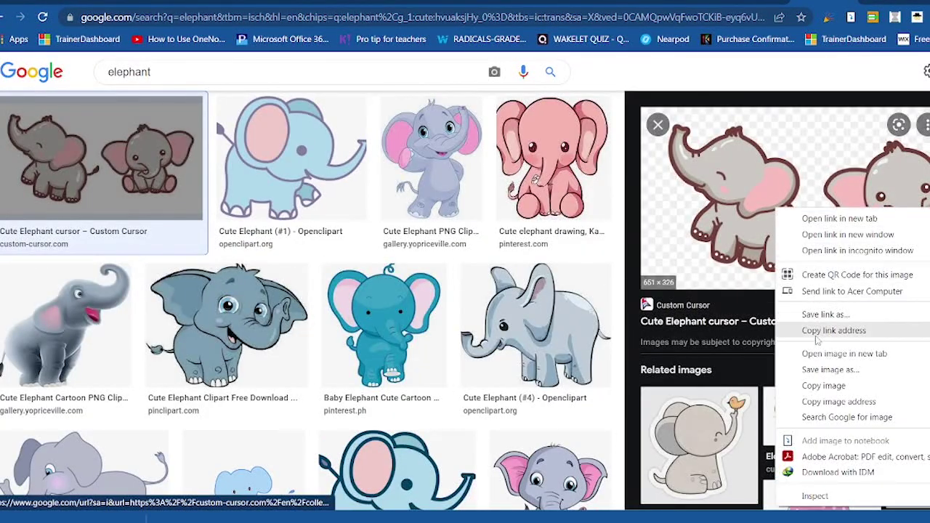
pyautogui.click(822, 369)
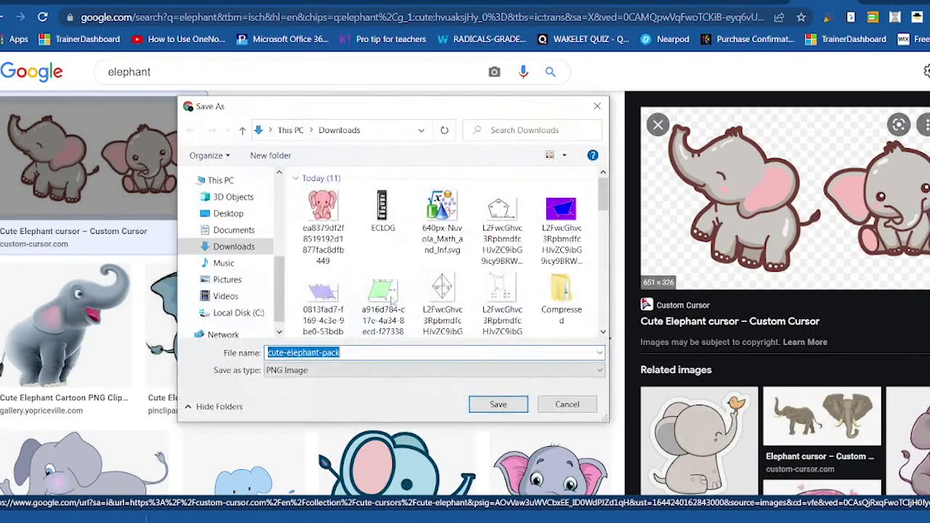
pyautogui.click(568, 404)
# In PowerPoint, duplicate slide 1 with Ctrl+D and delete the copied infographic from slide 2.
pyautogui.click(280, 479)
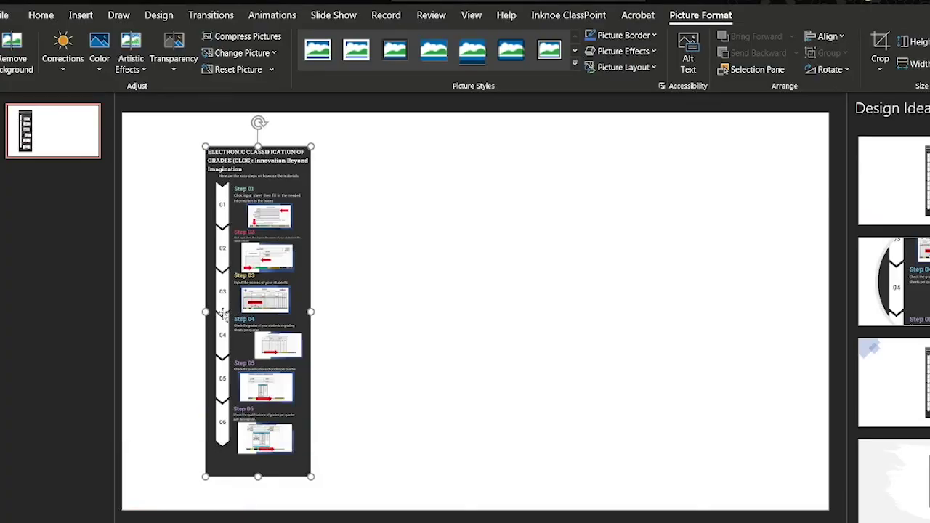
pyautogui.click(73, 145)
pyautogui.hotkey('ctrl', 'd')
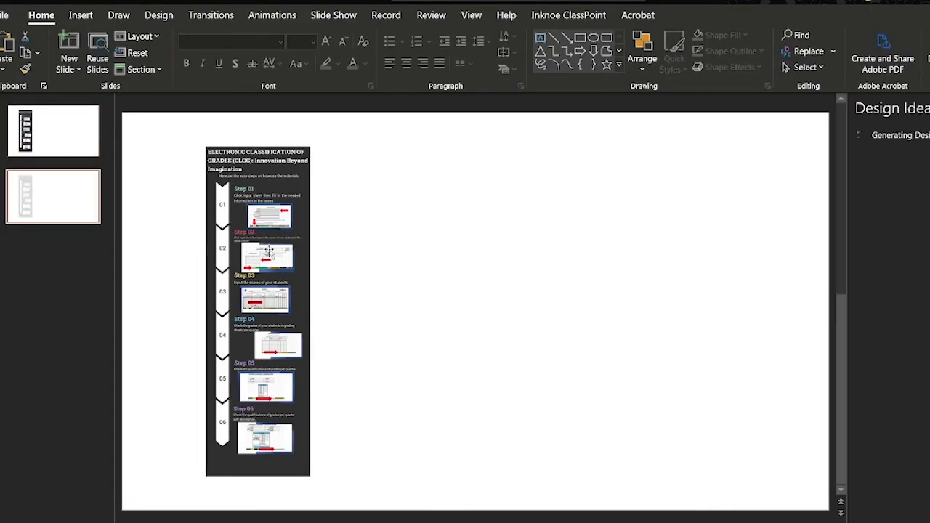
pyautogui.click(265, 247)
pyautogui.press('Delete')
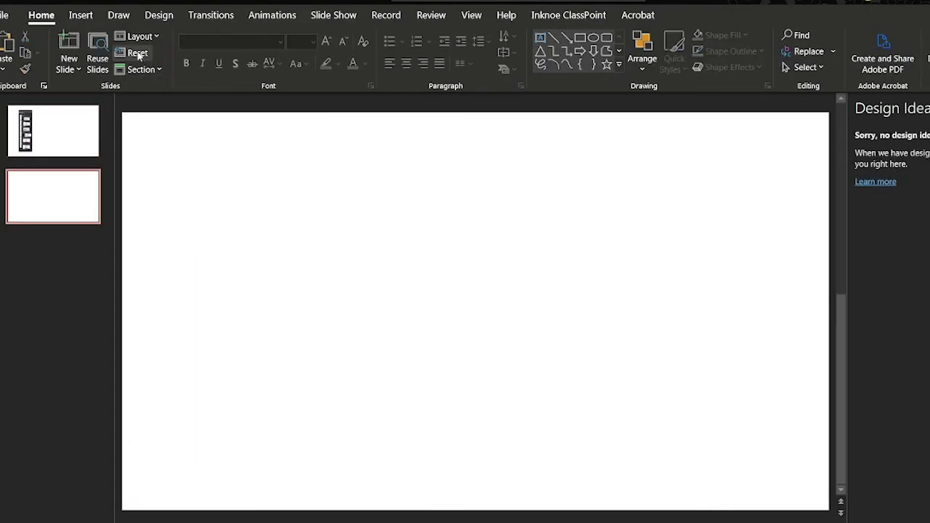
# Insert the pink elephant image from this device onto slide 2 and nudge it left.
pyautogui.click(80, 14)
pyautogui.click(112, 51)
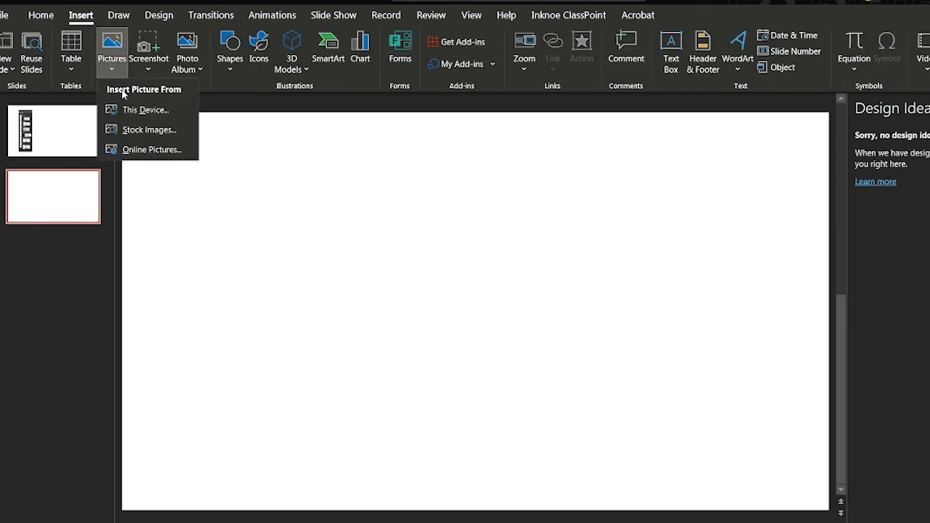
pyautogui.click(132, 112)
pyautogui.doubleClick(133, 102)
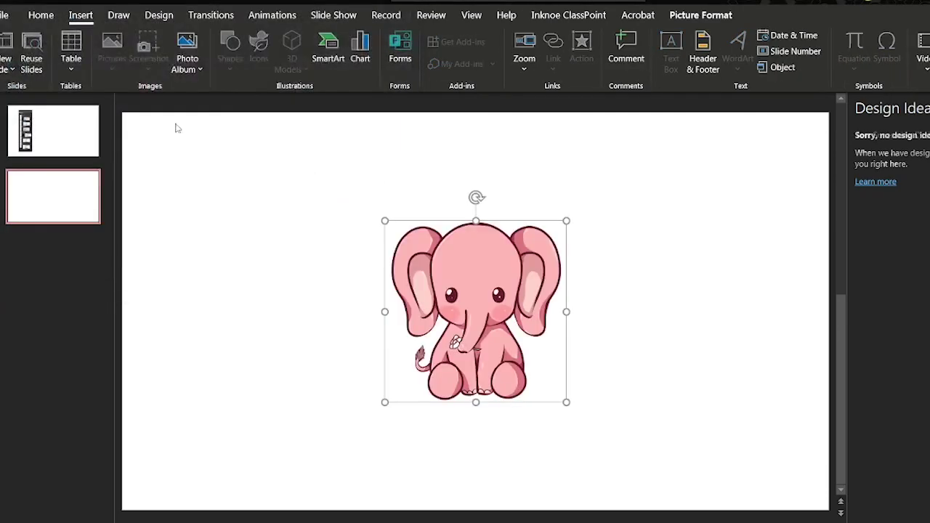
pyautogui.moveTo(459, 277)
pyautogui.mouseDown()
pyautogui.moveTo(339, 245)
pyautogui.moveTo(514, 284)
pyautogui.moveTo(443, 275)
pyautogui.moveTo(459, 259)
pyautogui.moveTo(432, 265)
pyautogui.moveTo(419, 284)
pyautogui.mouseUp()
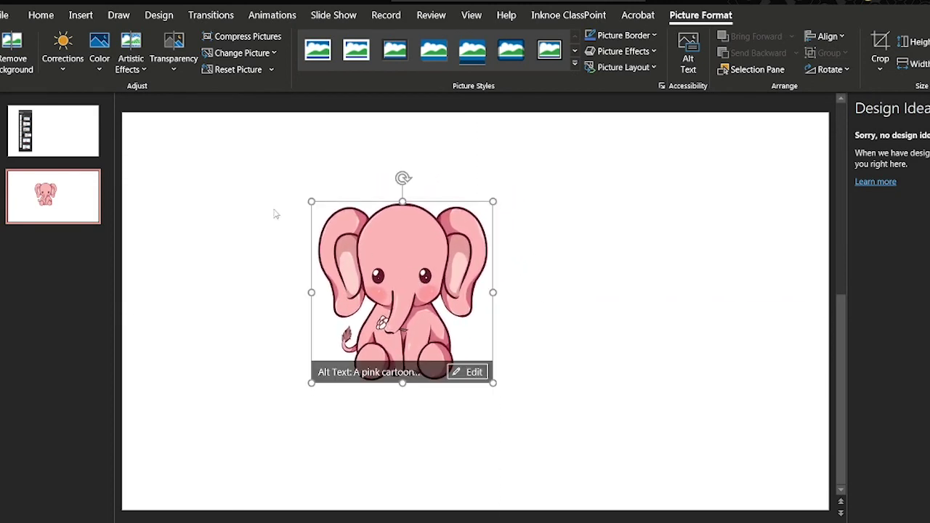
# Apply the black Design variant to the slides and centre the pink elephant on slide 2.
pyautogui.click(100, 69)
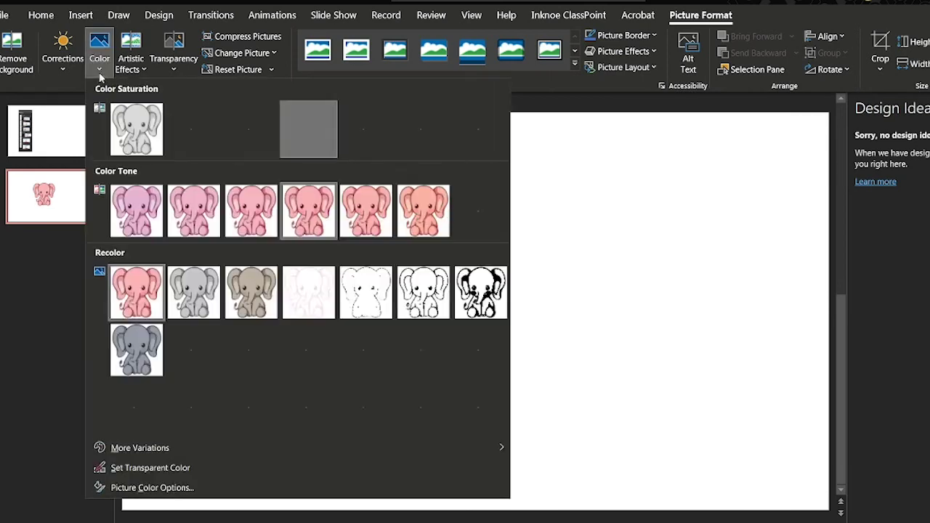
pyautogui.click(49, 15)
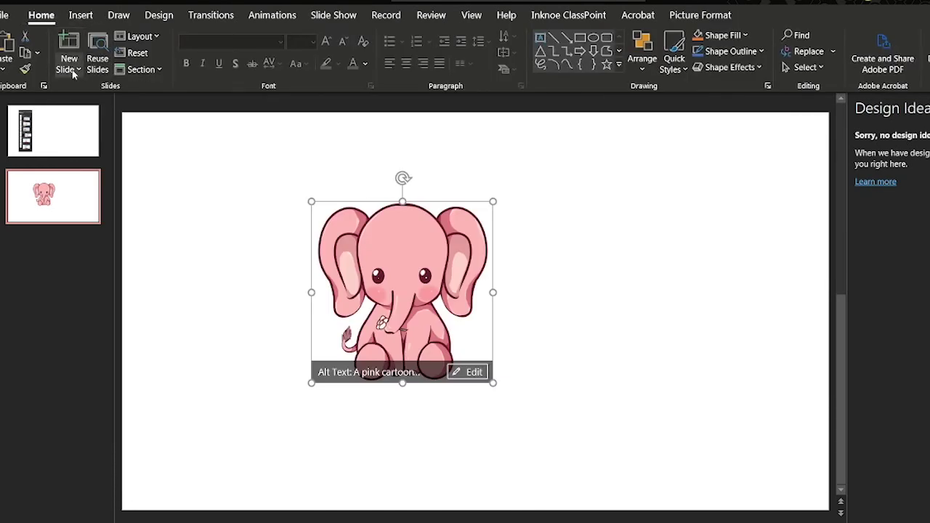
pyautogui.click(115, 18)
pyautogui.click(158, 15)
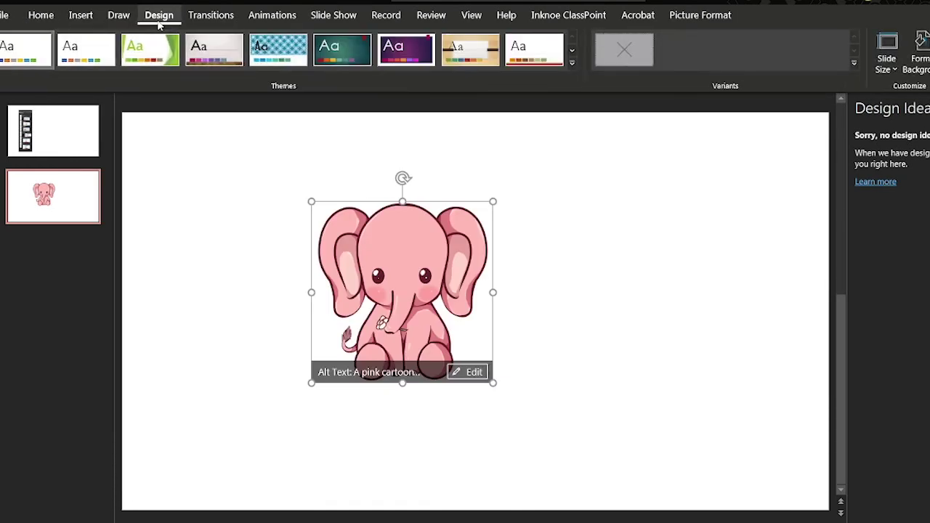
pyautogui.click(854, 63)
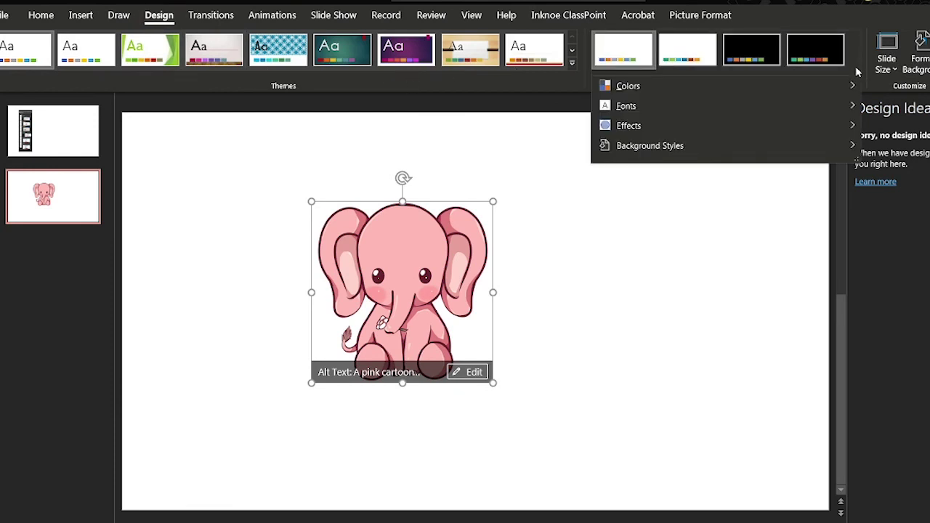
pyautogui.click(815, 49)
pyautogui.moveTo(428, 269); pyautogui.dragTo(374, 278)
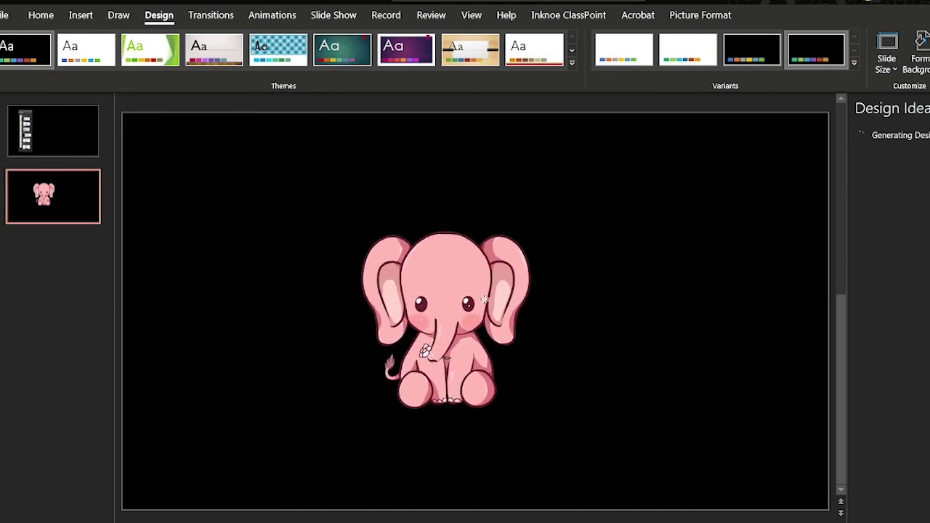
pyautogui.moveTo(373, 279); pyautogui.dragTo(434, 303)
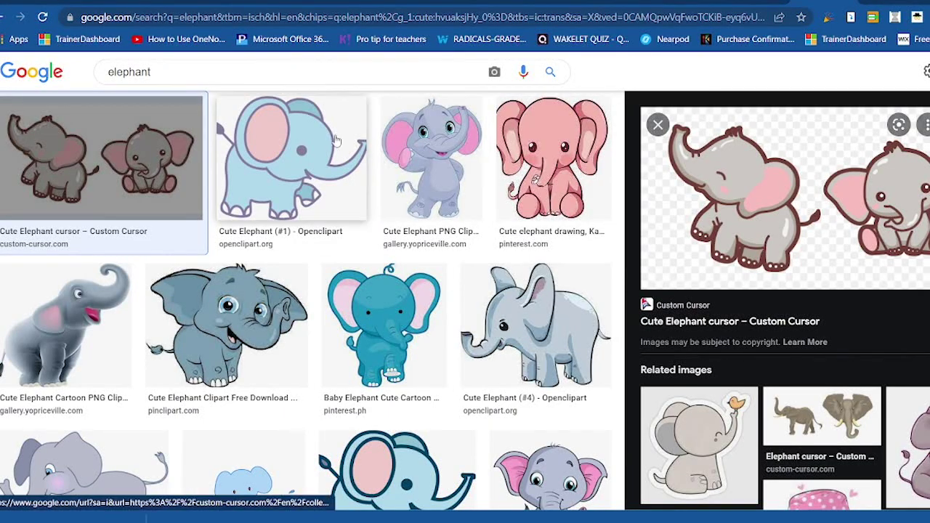
# Switch the Google Images colour filter from transparent back to Any color.
pyautogui.scroll(1, 367, 175)
pyautogui.scroll(2, 366, 174)
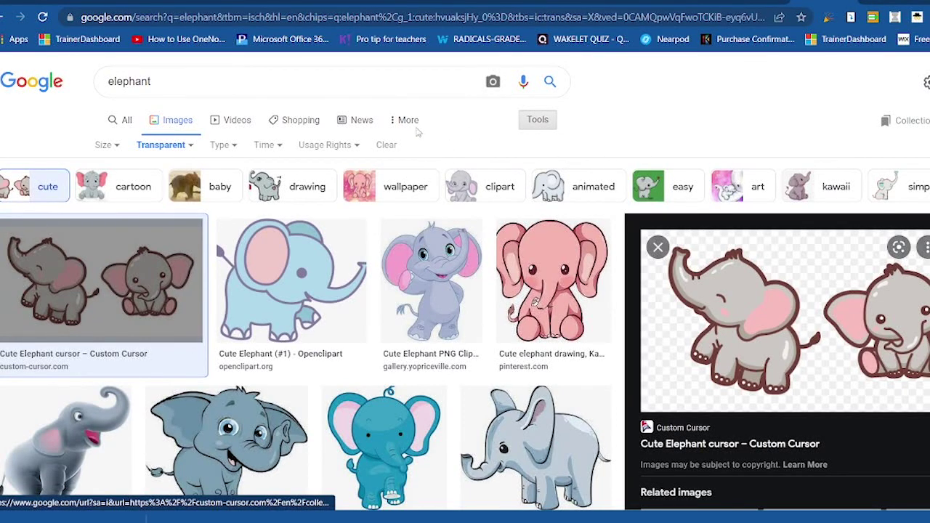
pyautogui.click(186, 145)
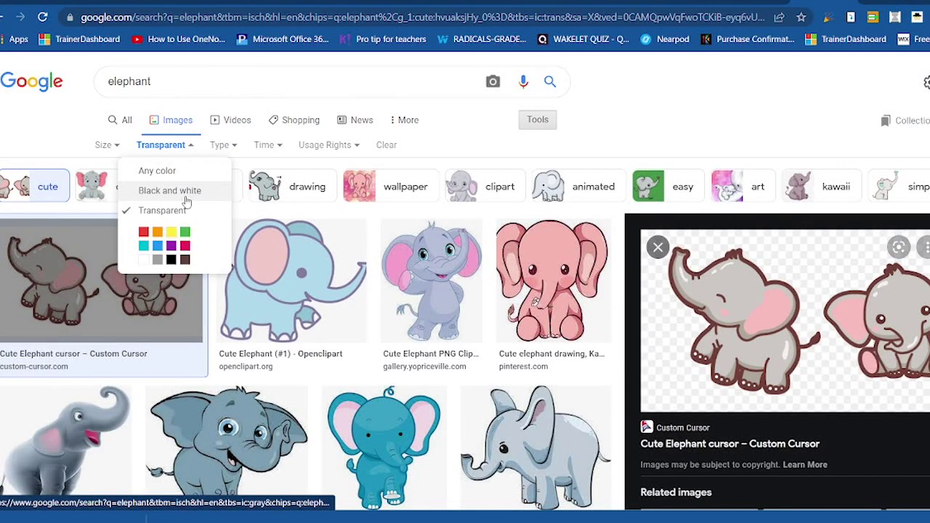
pyautogui.click(175, 172)
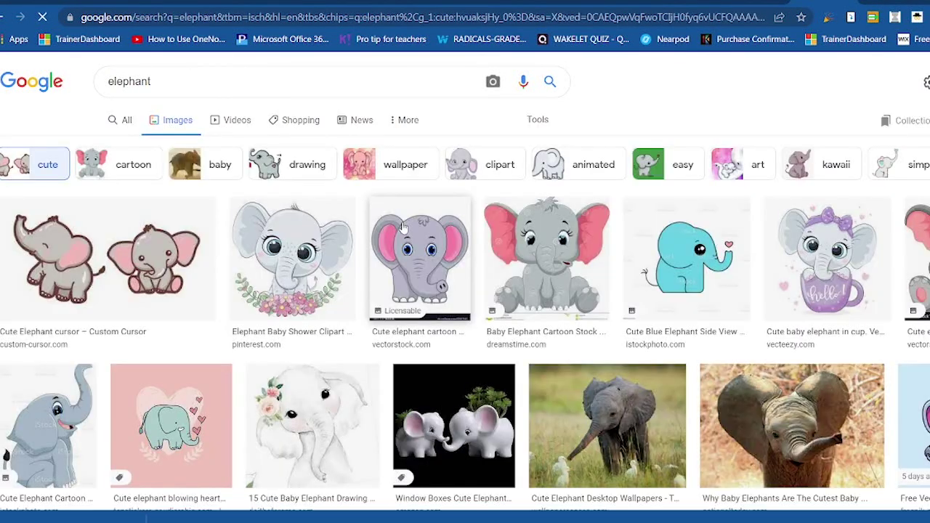
# Save the grey baby-shower elephant image to Downloads and return to PowerPoint.
pyautogui.click(232, 263)
pyautogui.rightClick(799, 236)
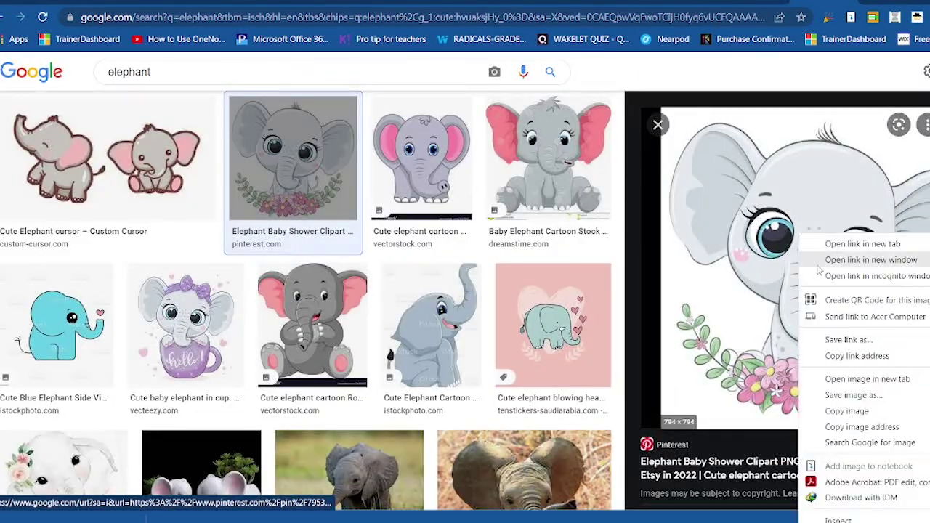
pyautogui.click(854, 395)
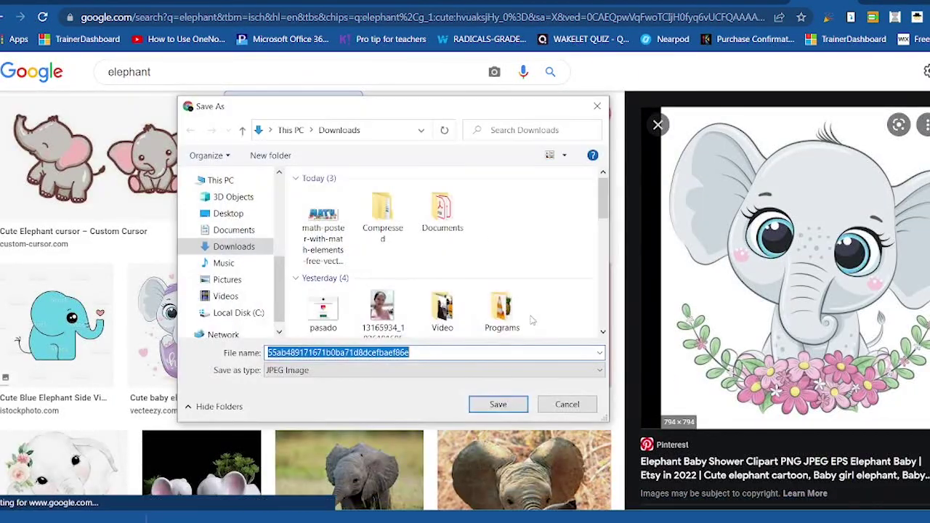
pyautogui.click(525, 409)
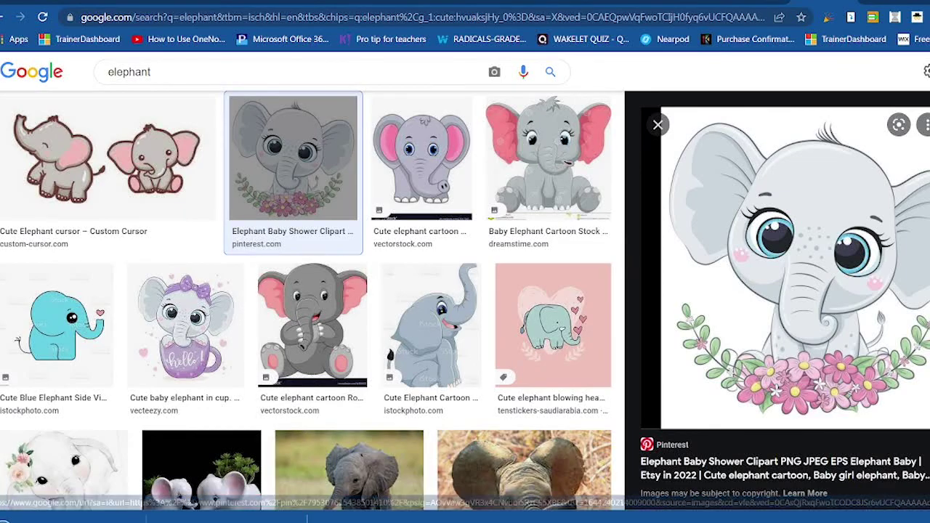
pyautogui.click(290, 504)
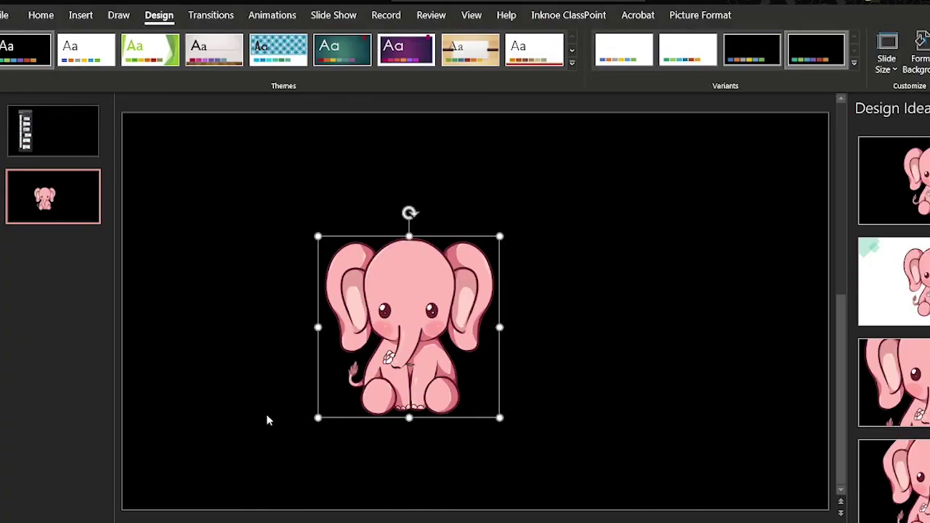
# Insert the saved grey elephant image from this device onto slide 2.
pyautogui.click(81, 14)
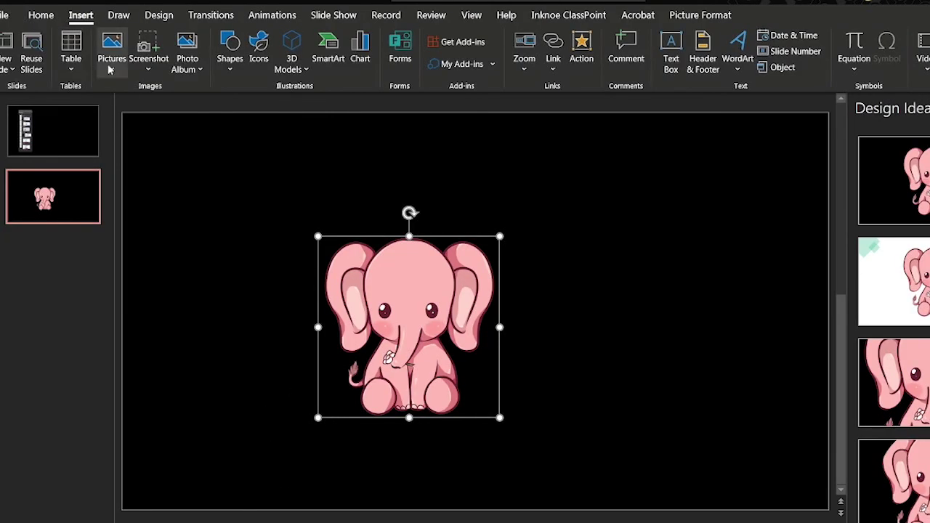
pyautogui.click(111, 51)
pyautogui.click(140, 118)
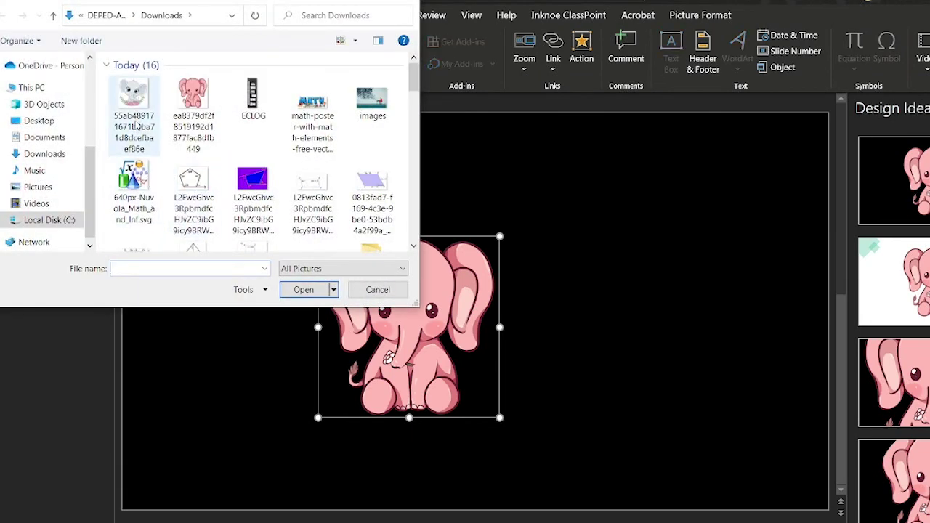
pyautogui.doubleClick(138, 109)
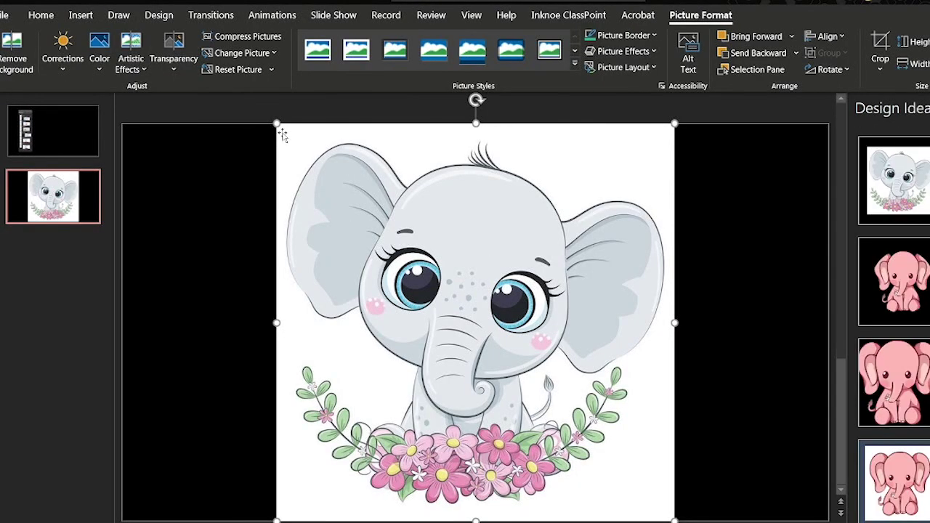
# Shrink the grey elephant and arrange it to the right of the pink elephant.
pyautogui.moveTo(276, 124); pyautogui.dragTo(425, 261)
pyautogui.moveTo(508, 265); pyautogui.dragTo(631, 190)
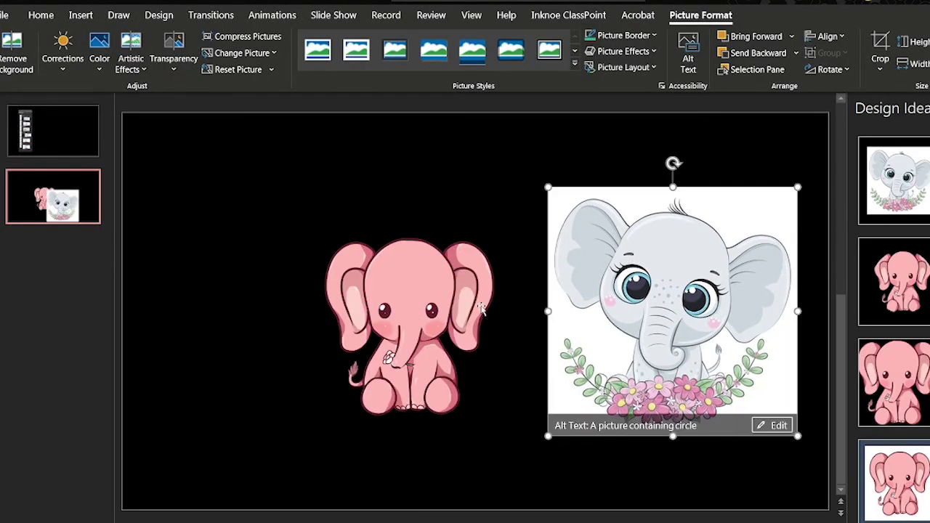
pyautogui.moveTo(393, 327); pyautogui.dragTo(285, 316)
pyautogui.moveTo(612, 300); pyautogui.dragTo(586, 304)
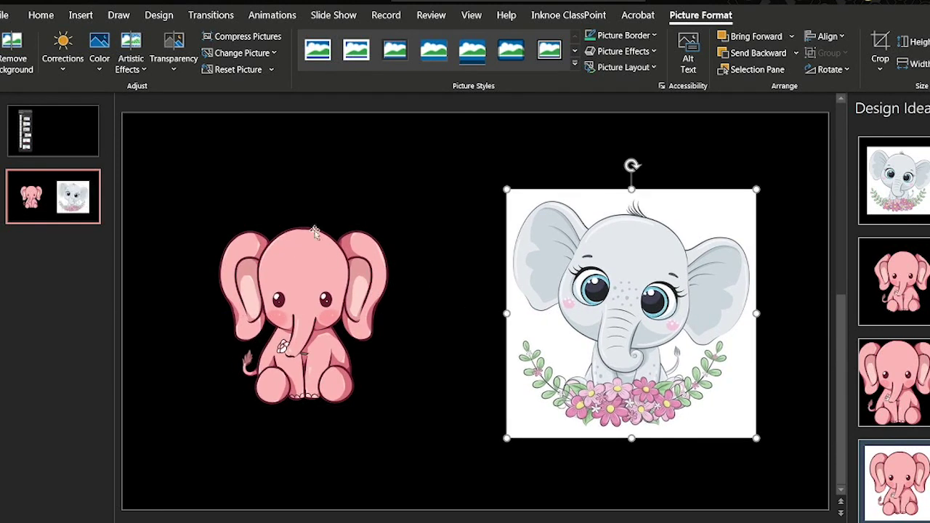